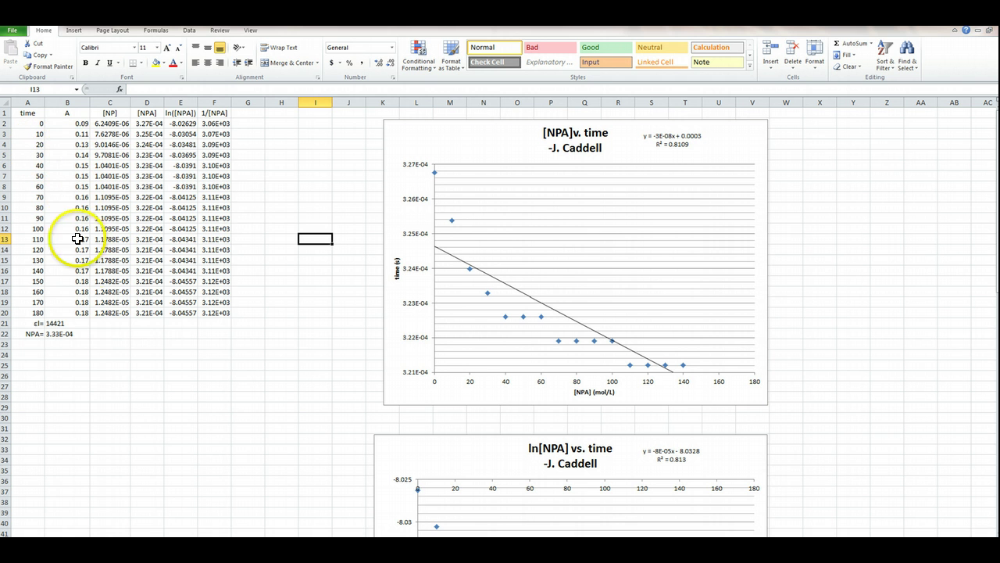
# Examine the εl and NPA constants in B21 and B22 below the data table.
pyautogui.click(23, 324)
pyautogui.click(59, 325)
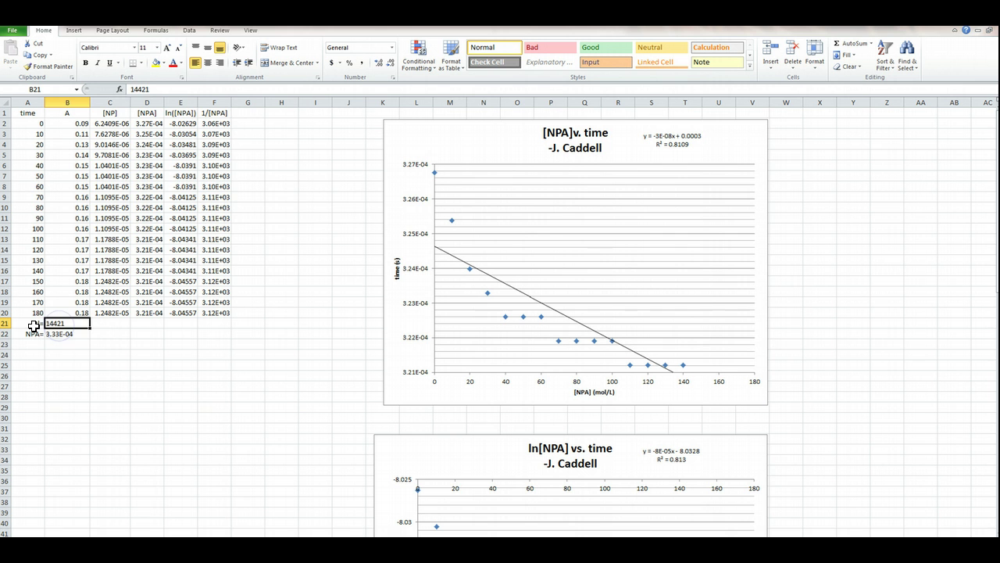
pyautogui.click(50, 333)
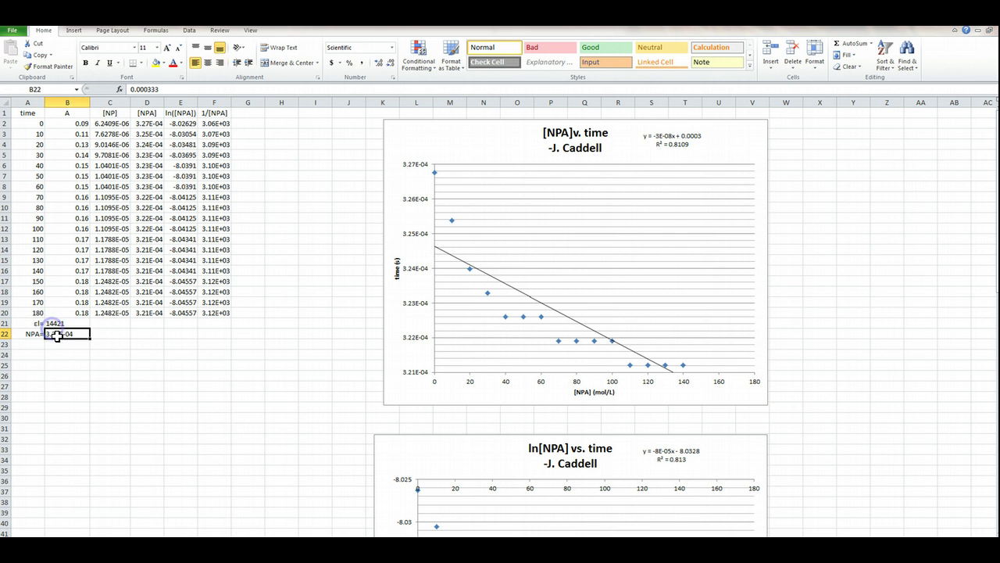
pyautogui.click(54, 324)
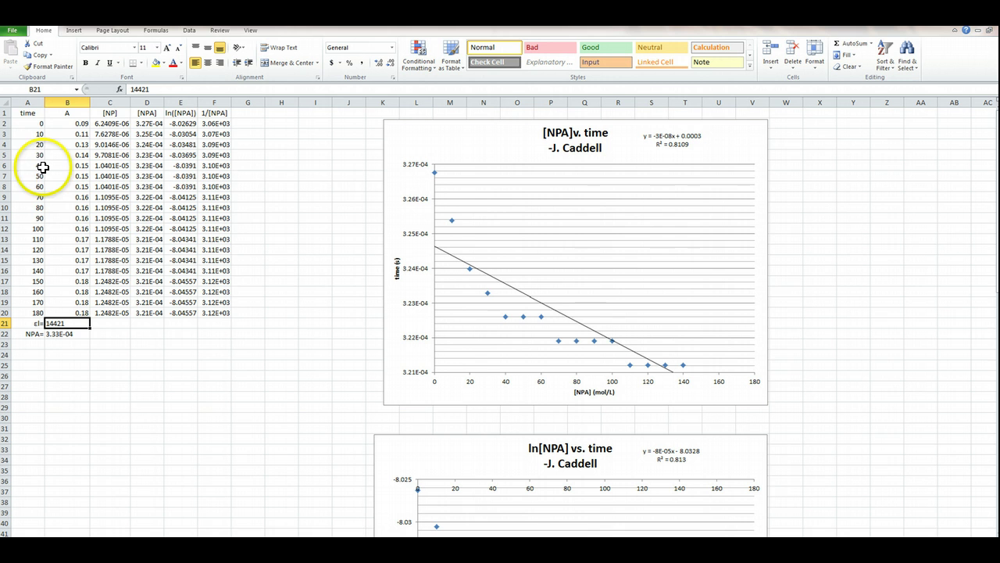
# Enter the formula =A2+10 in cell A3 to add 10 to the starting time.
pyautogui.click(30, 125)
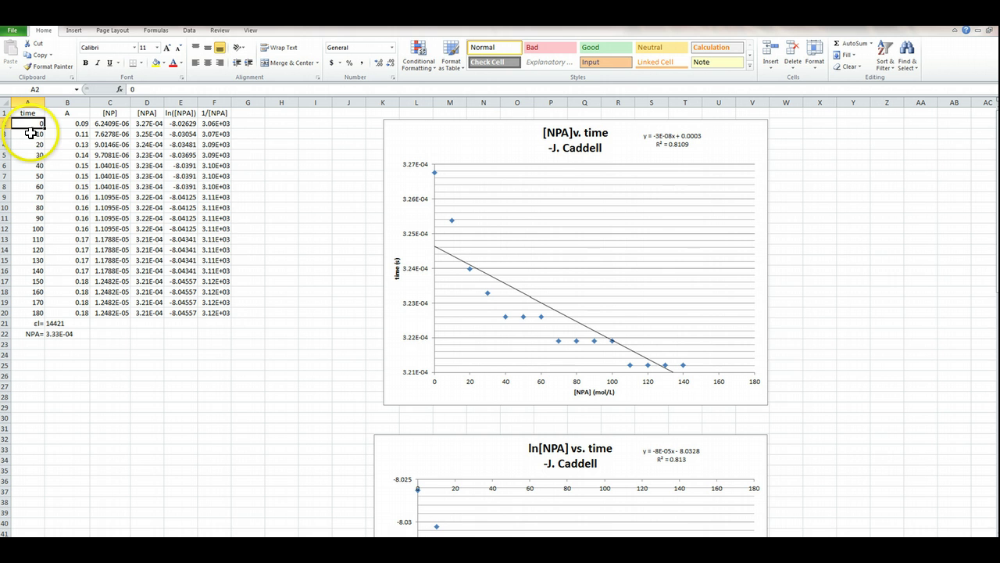
pyautogui.click(29, 134)
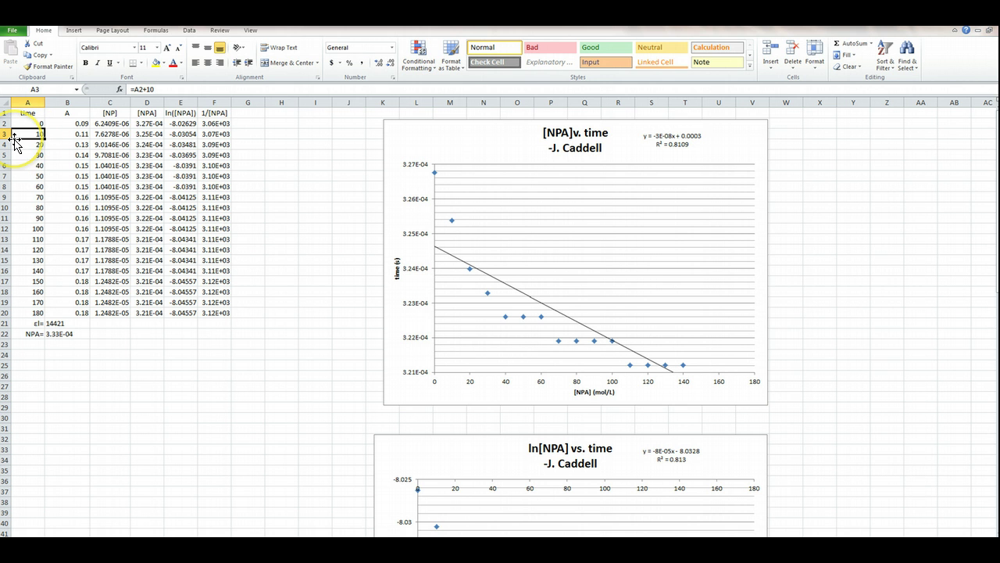
pyautogui.write('=')
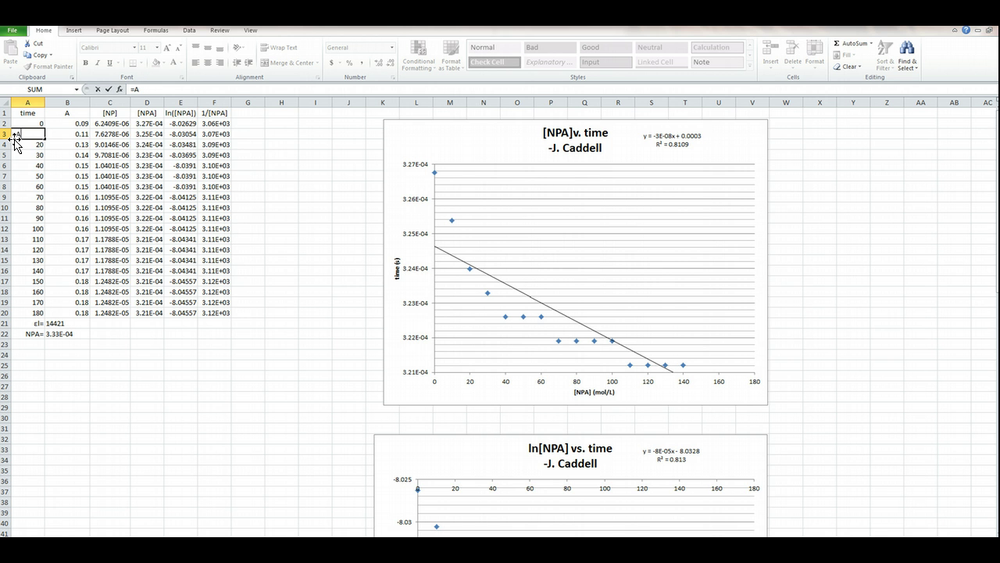
pyautogui.write('A2+10')
pyautogui.press('Return')
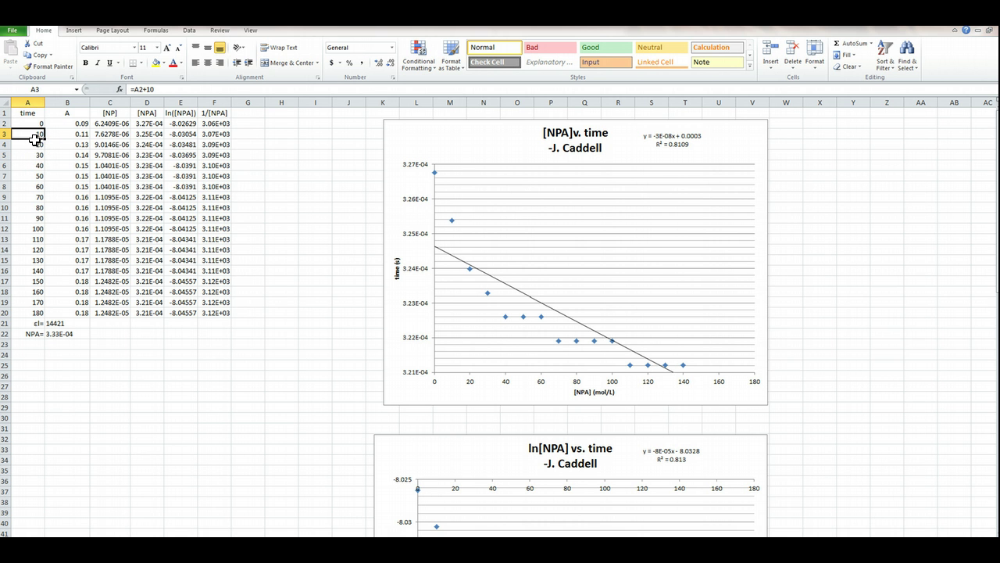
# Copy the time formula from A3 into the range A4:A20.
pyautogui.click(28, 133)
pyautogui.click(27, 145)
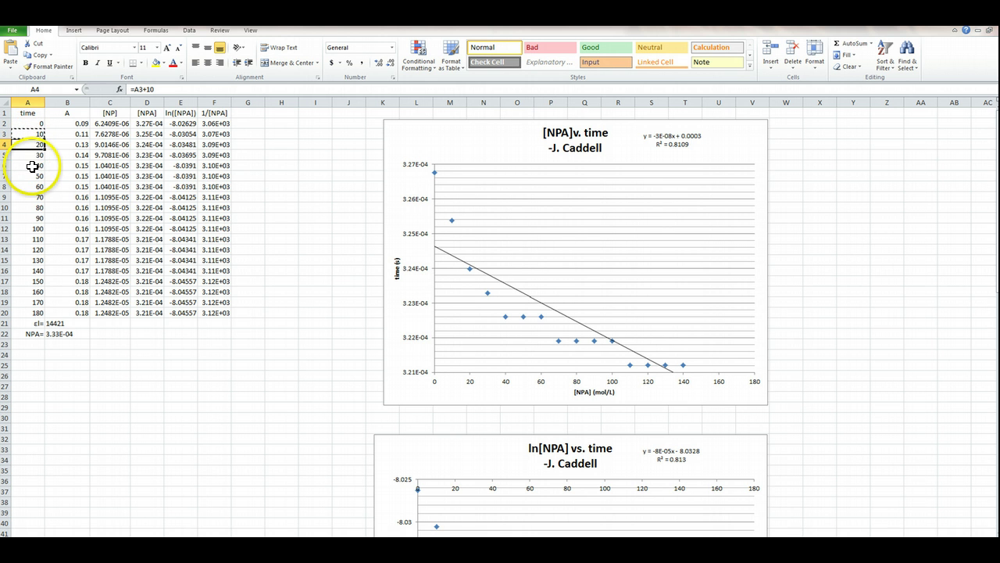
pyautogui.keyDown('shift'); pyautogui.click(29, 313); pyautogui.keyUp('shift')
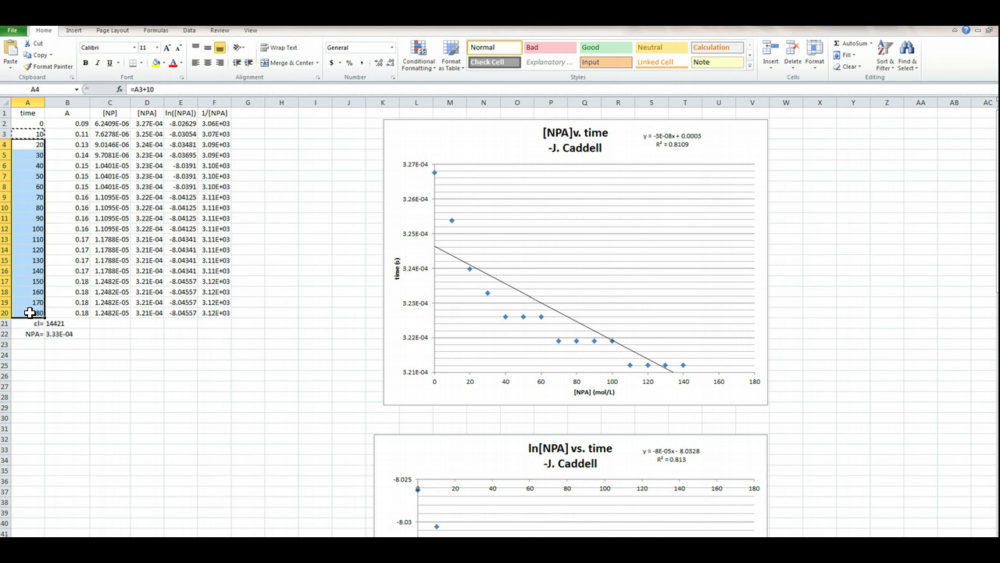
pyautogui.hotkey('ctrl', 'v')
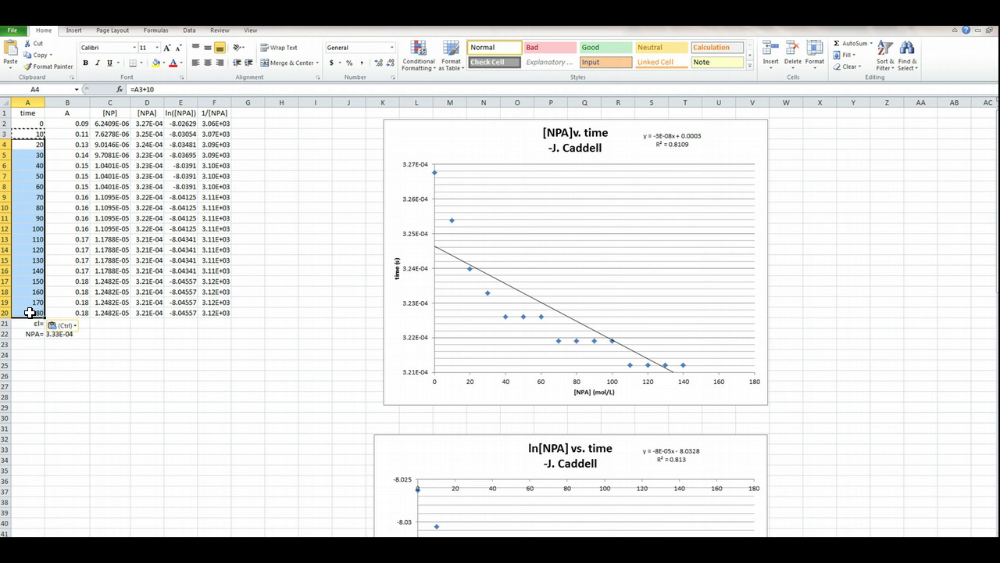
# Check the copied formulas in several cells of the time column.
pyautogui.click(28, 261)
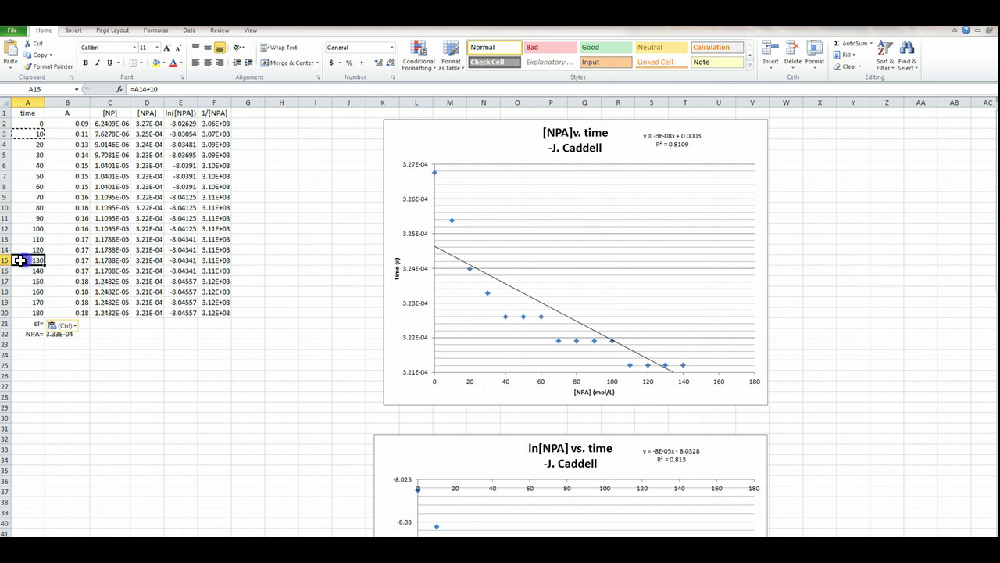
pyautogui.click(26, 141)
pyautogui.click(26, 156)
pyautogui.click(27, 165)
pyautogui.click(28, 161)
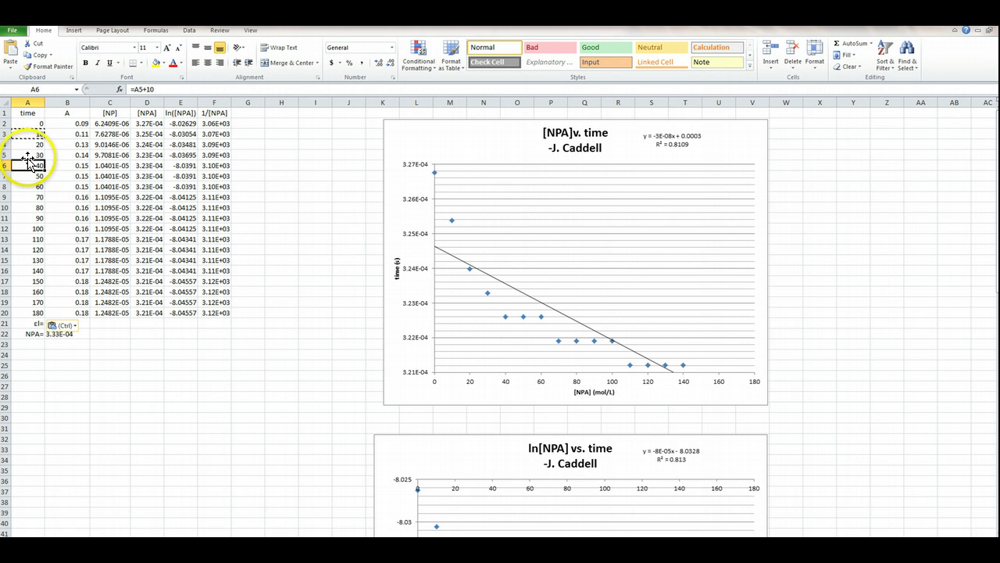
# Examine the first absorbance value in B2, the [NP] formula in C2 and the εl constant in B21.
pyautogui.click(76, 125)
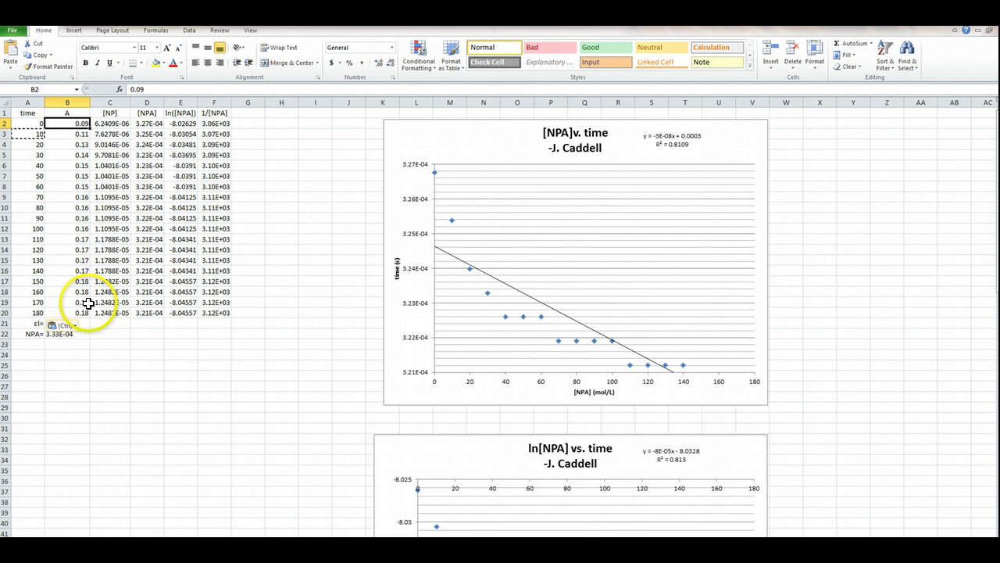
pyautogui.click(103, 125)
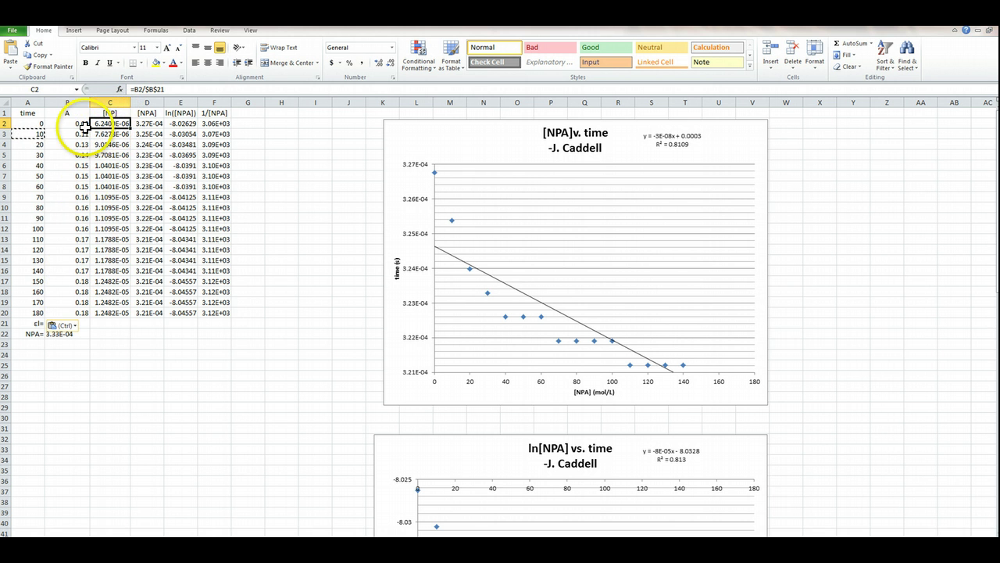
pyautogui.click(82, 124)
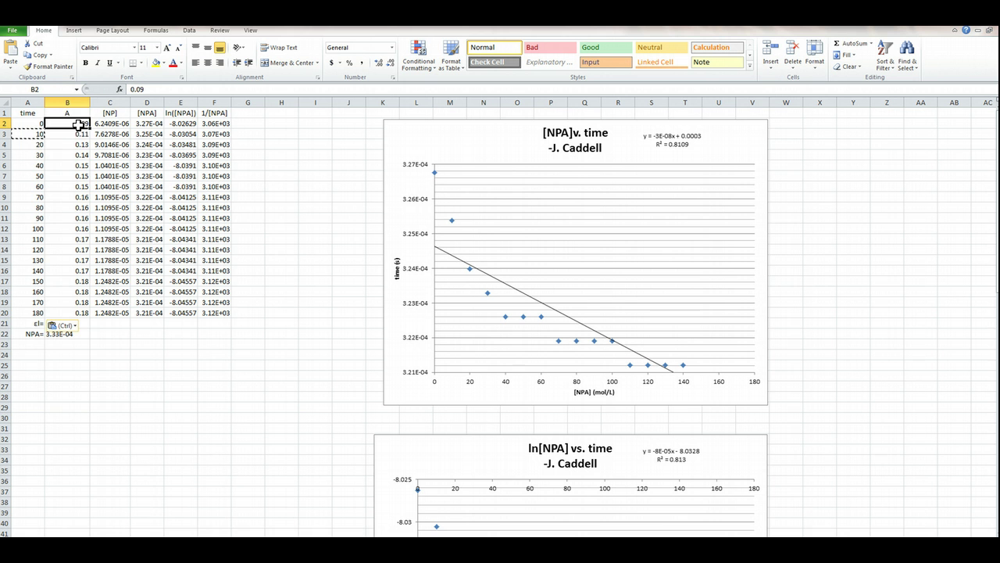
pyautogui.click(30, 324)
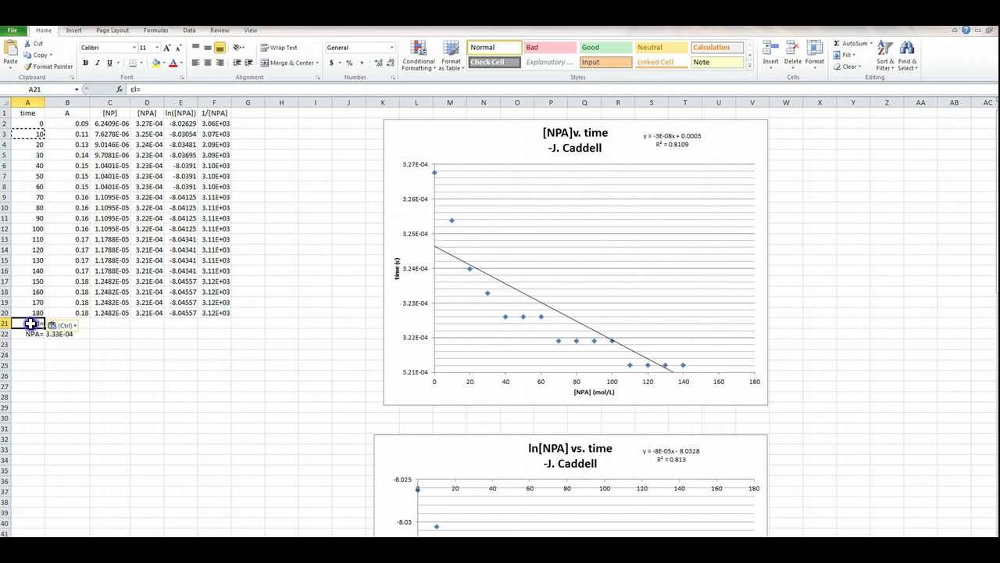
pyautogui.click(79, 356)
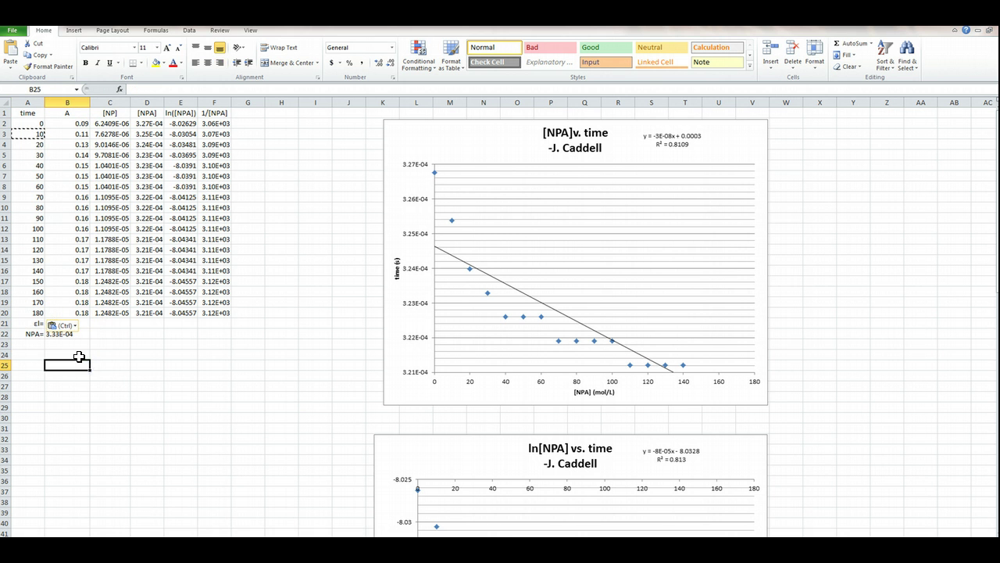
pyautogui.doubleClick(56, 322)
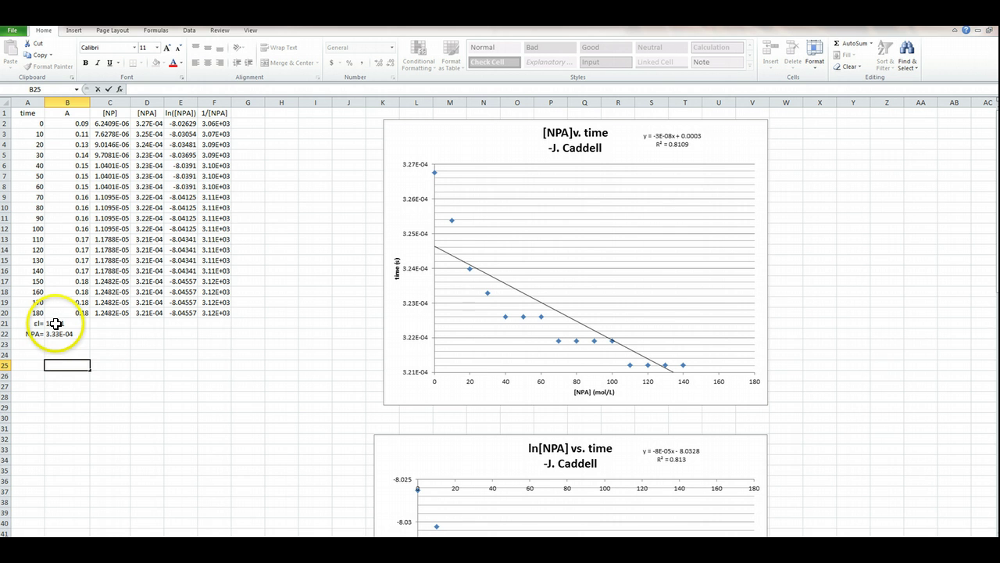
pyautogui.click(45, 347)
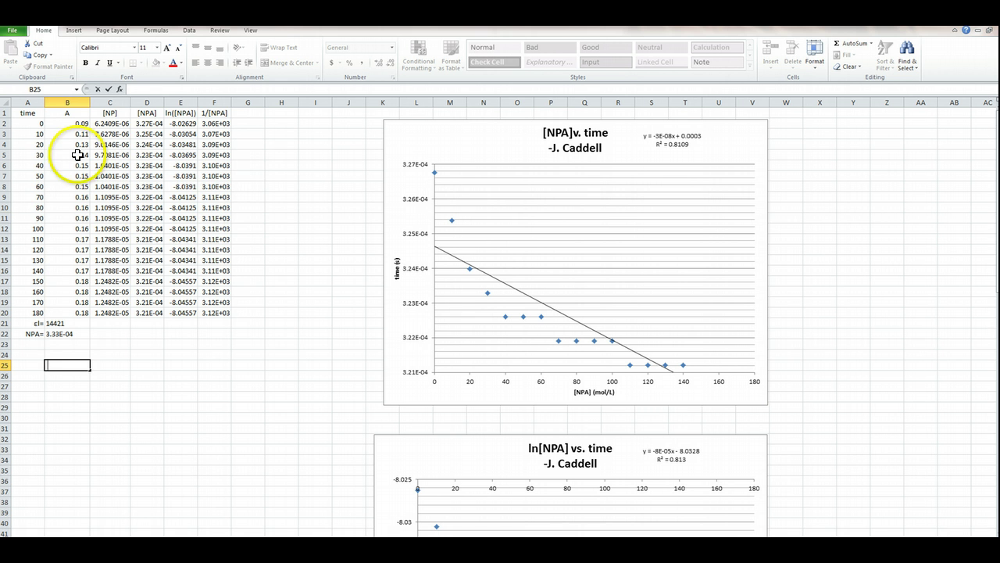
pyautogui.click(61, 324)
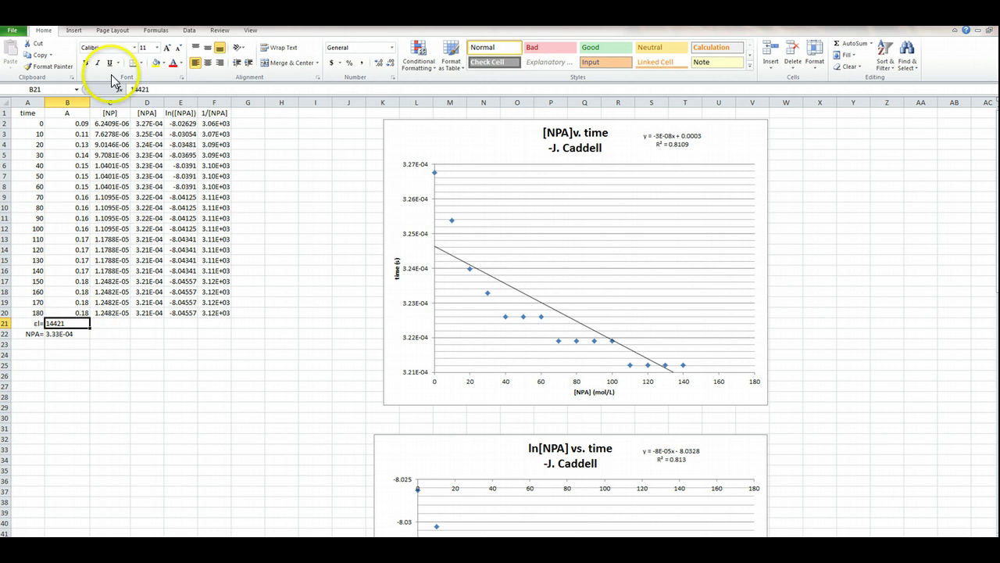
# Enter the formula =B2/B$21 in cell C2 to divide the absorbance by the εl constant.
pyautogui.click(107, 122)
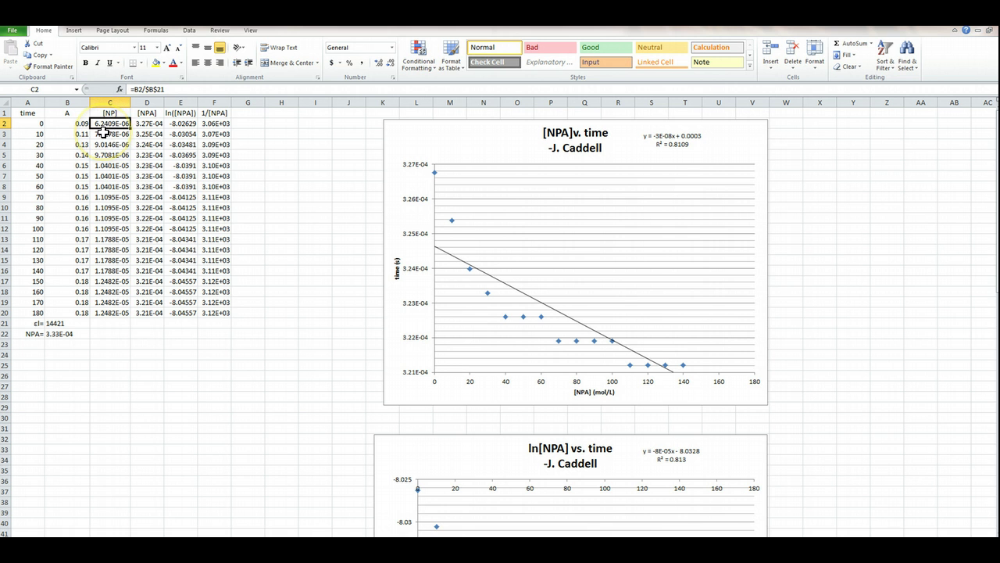
pyautogui.write('=')
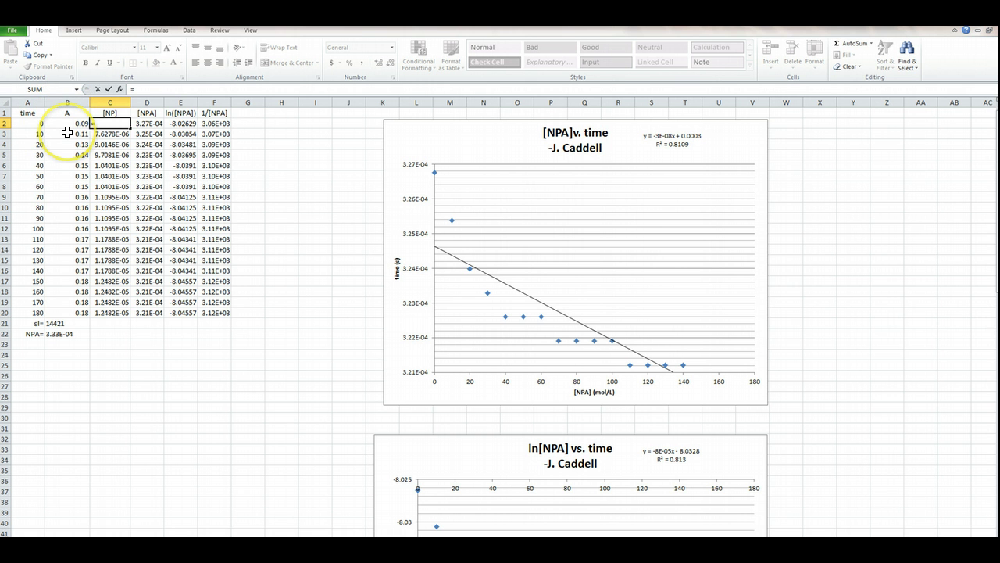
pyautogui.write('B2')
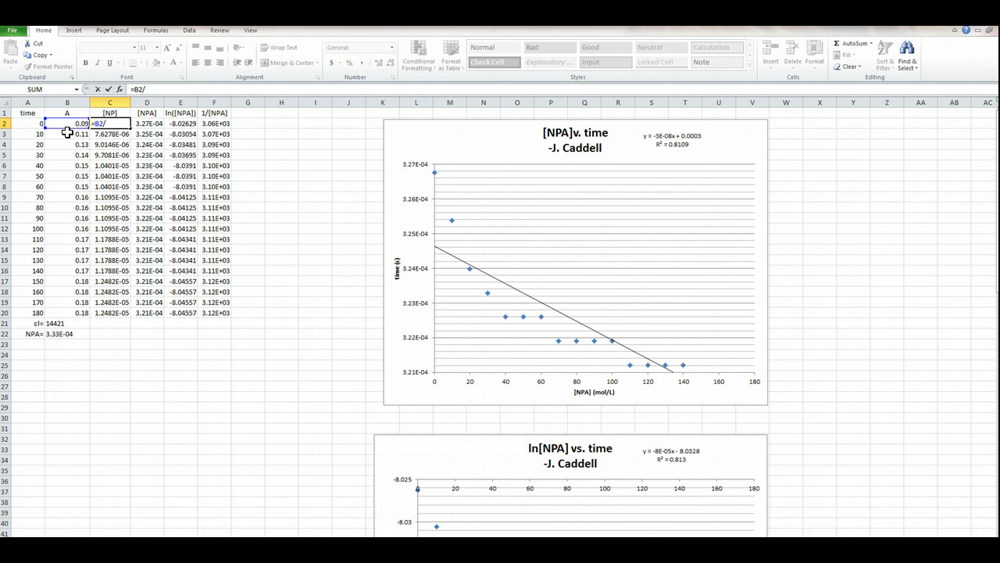
pyautogui.write('/')
pyautogui.click(59, 323)
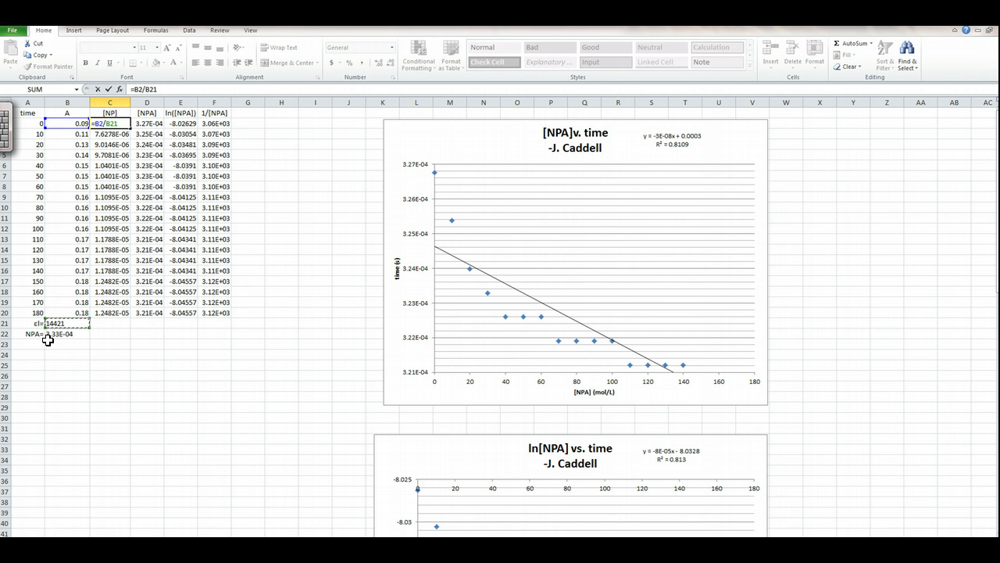
pyautogui.click(145, 90)
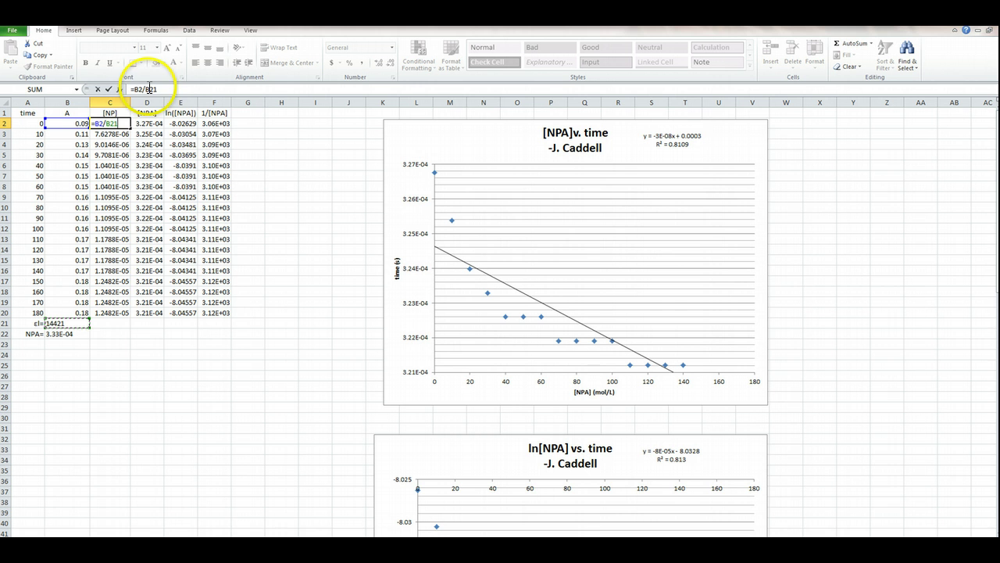
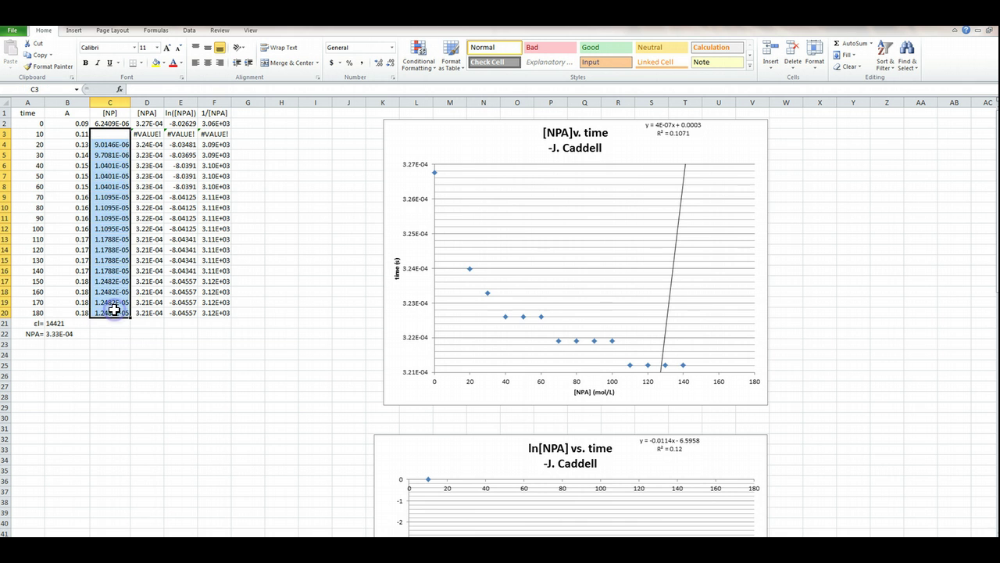
# Clear the [NP] values in C3:C20 and refill the range with the formula copied from C2.
pyautogui.press('Delete')
pyautogui.click(99, 137)
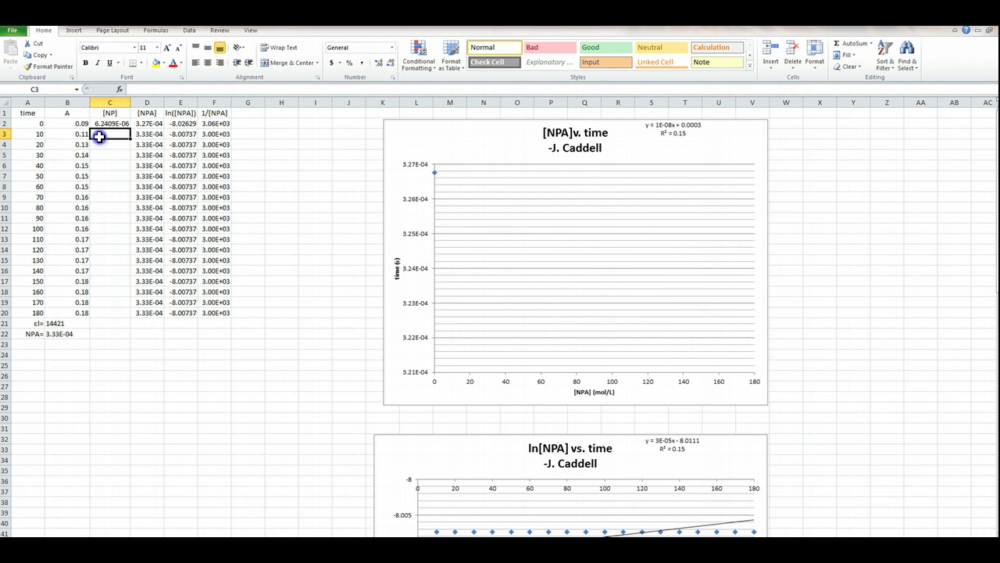
pyautogui.click(98, 123)
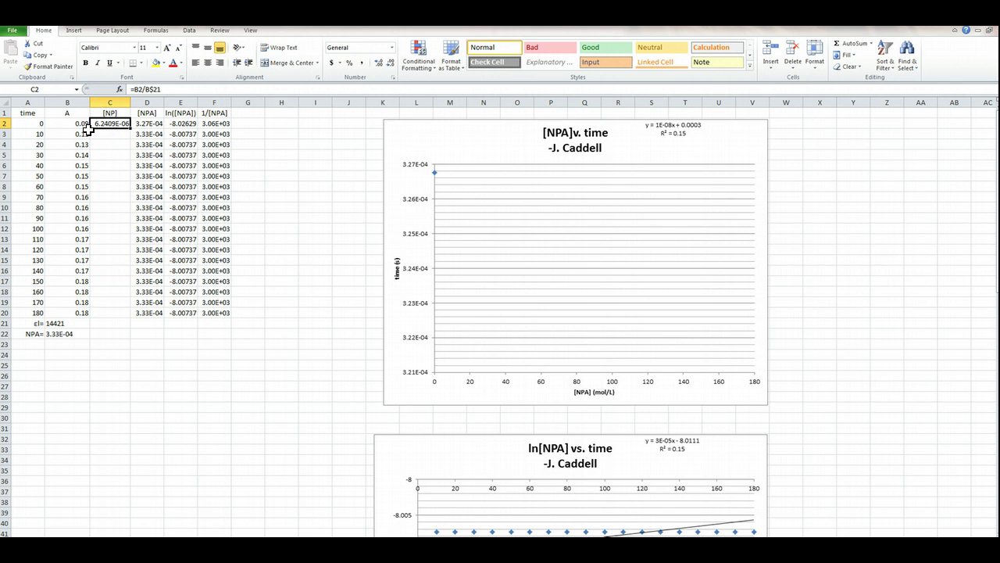
pyautogui.hotkey('ctrl', 'c')
pyautogui.click(110, 134)
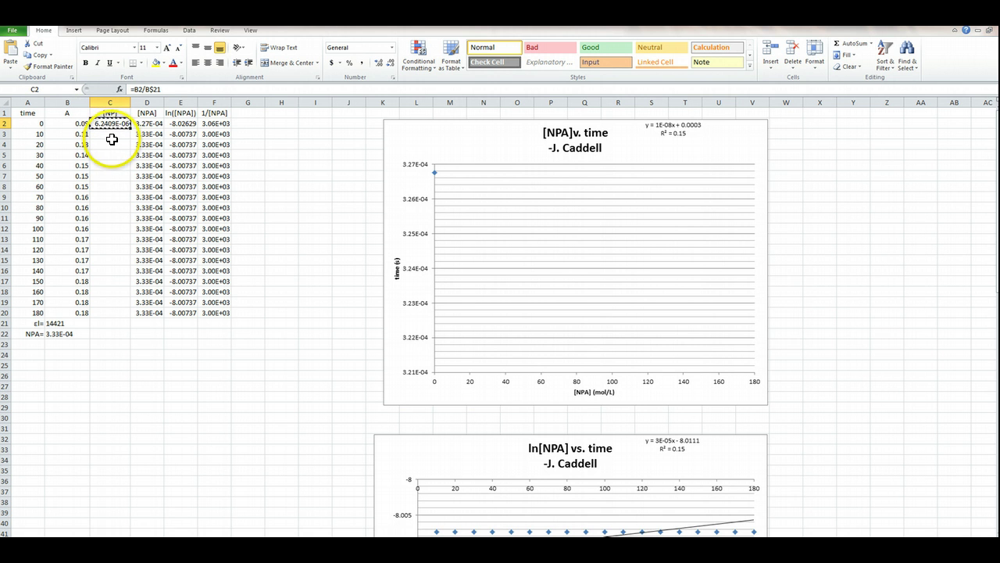
pyautogui.keyDown('shift'); pyautogui.click(103, 315); pyautogui.keyUp('shift')
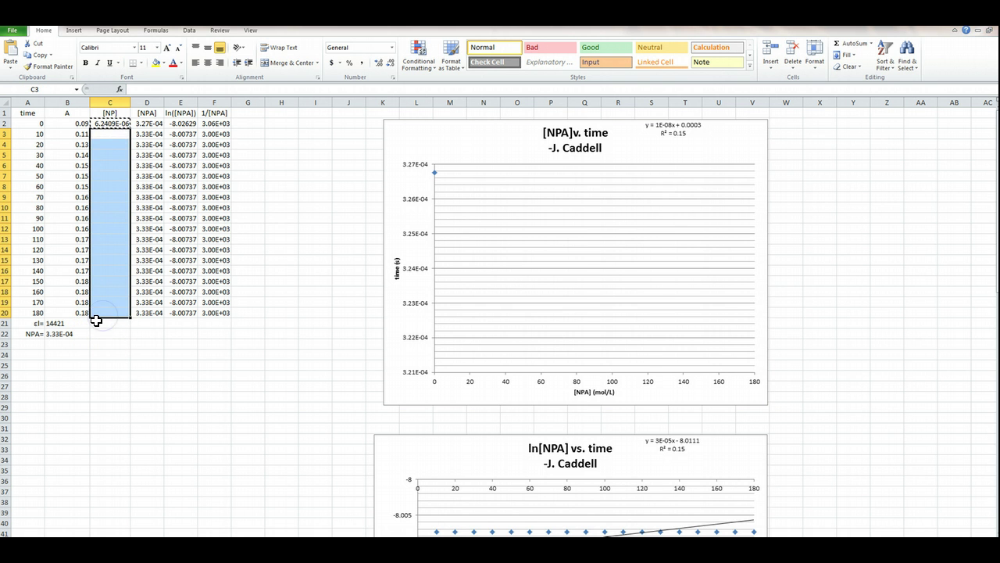
pyautogui.hotkey('ctrl', 'v')
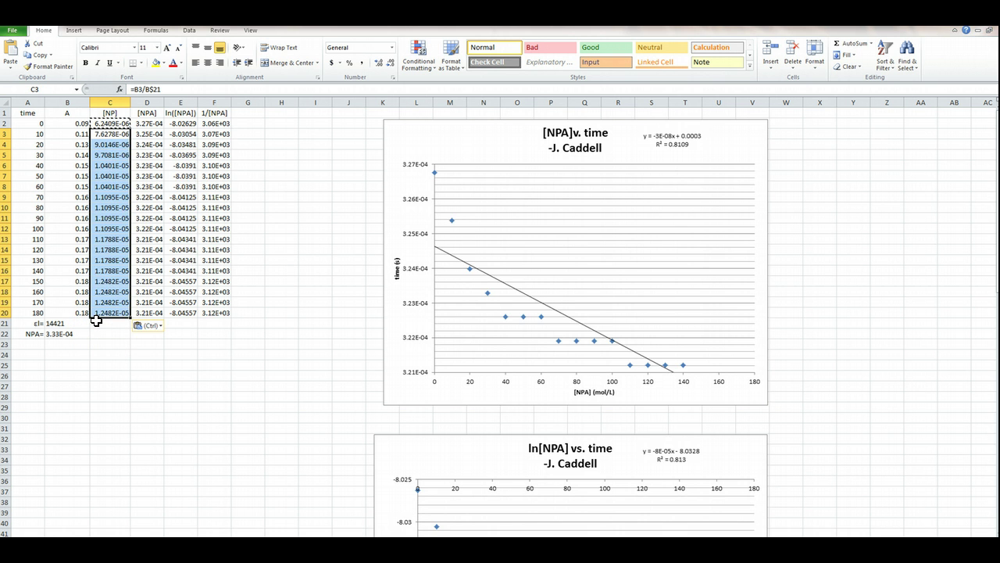
pyautogui.click(117, 354)
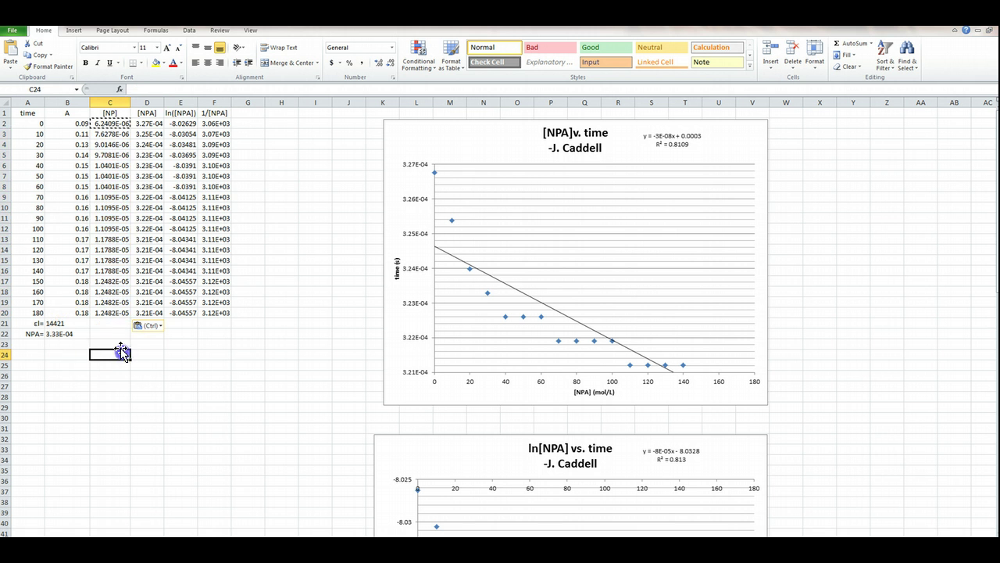
# Check the [NPA] formula in D2 and clear the [NPA] values in D3:D20.
pyautogui.click(158, 125)
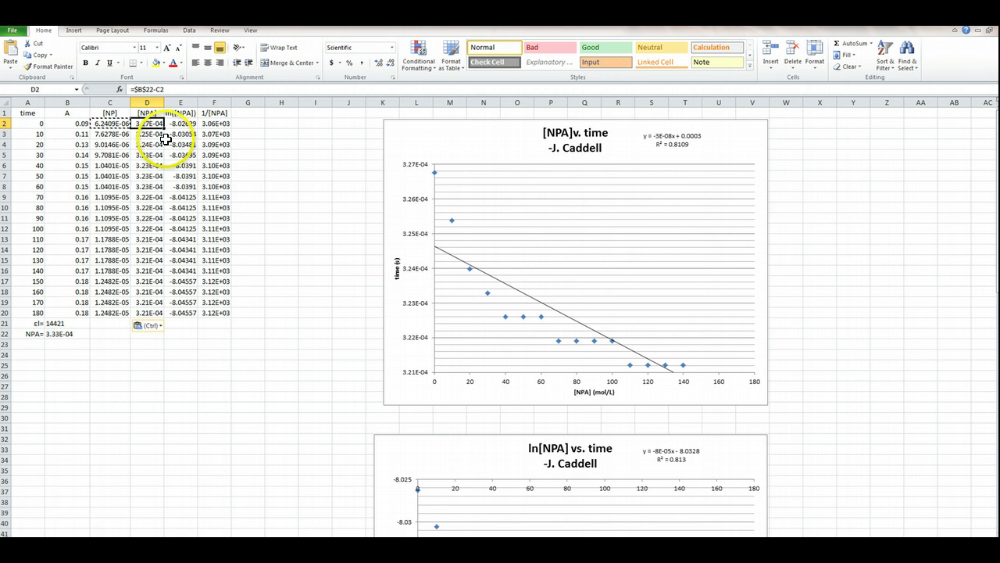
pyautogui.click(59, 371)
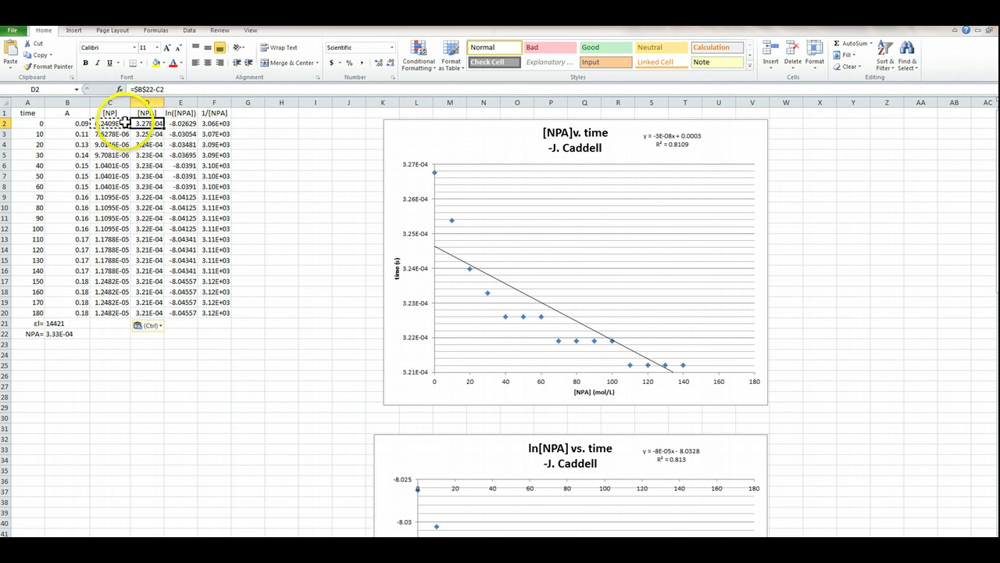
pyautogui.click(149, 133)
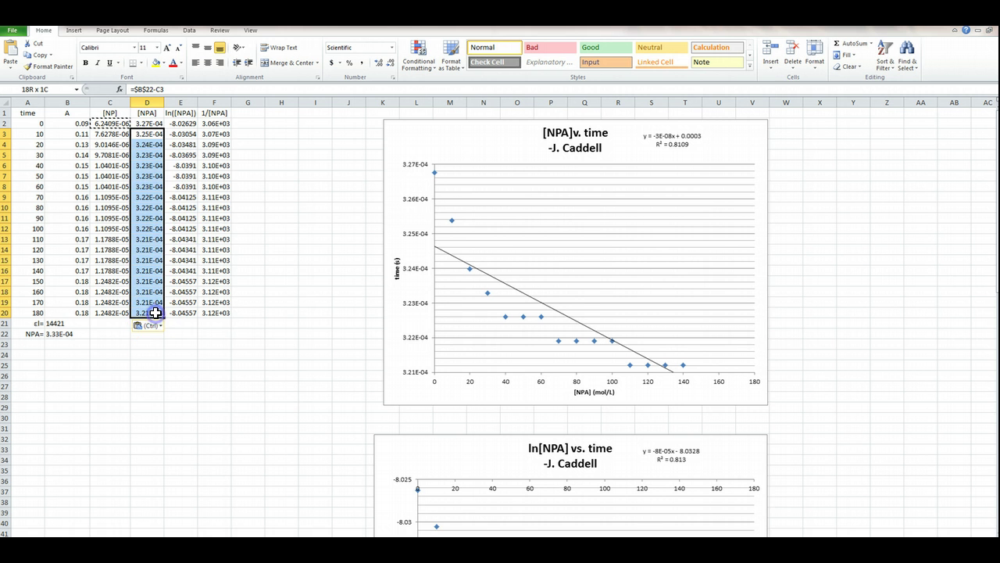
pyautogui.press('Delete')
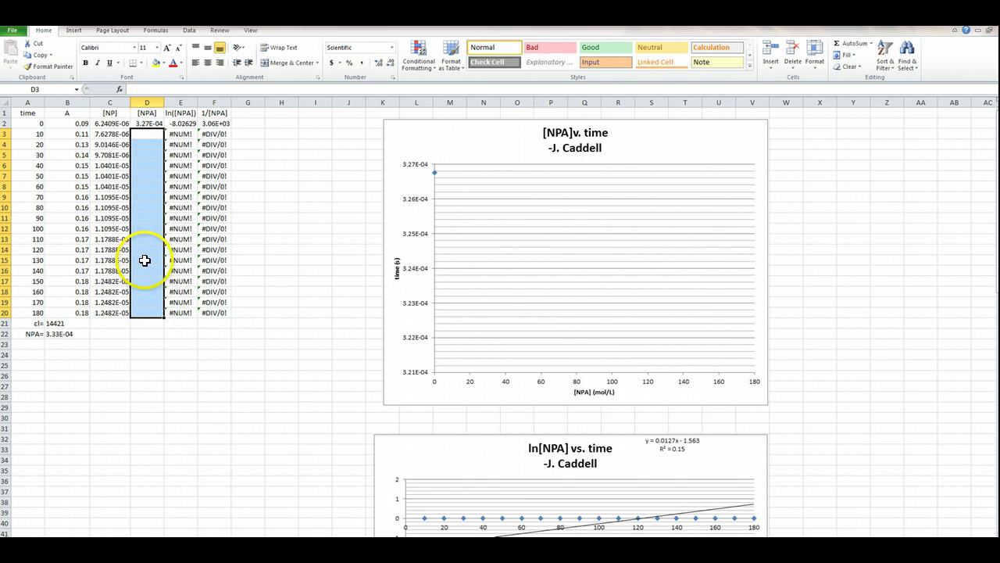
# Enter the formula =B$22-C2 in cell D2 to subtract [NP] from the fixed NPA constant.
pyautogui.click(141, 123)
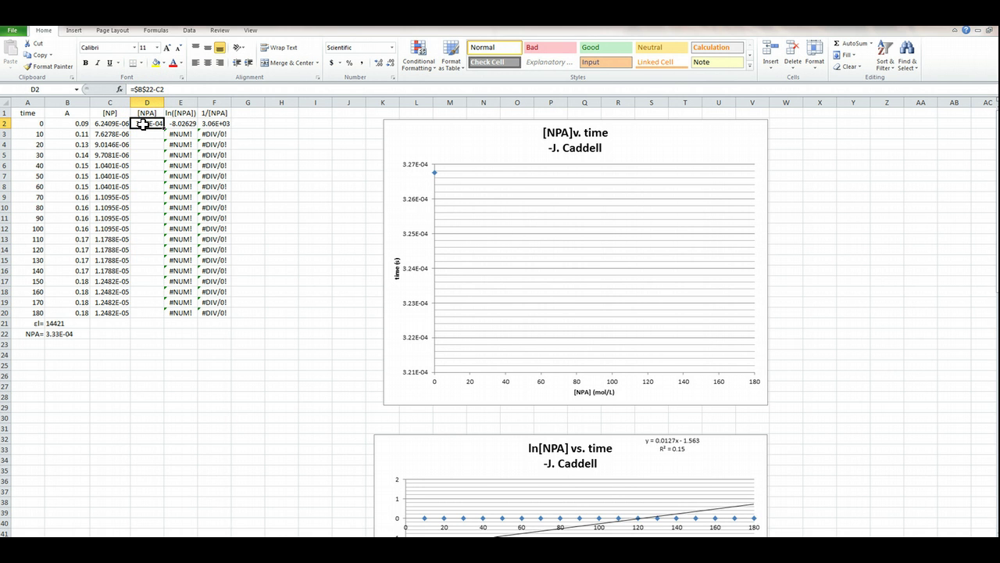
pyautogui.write('=')
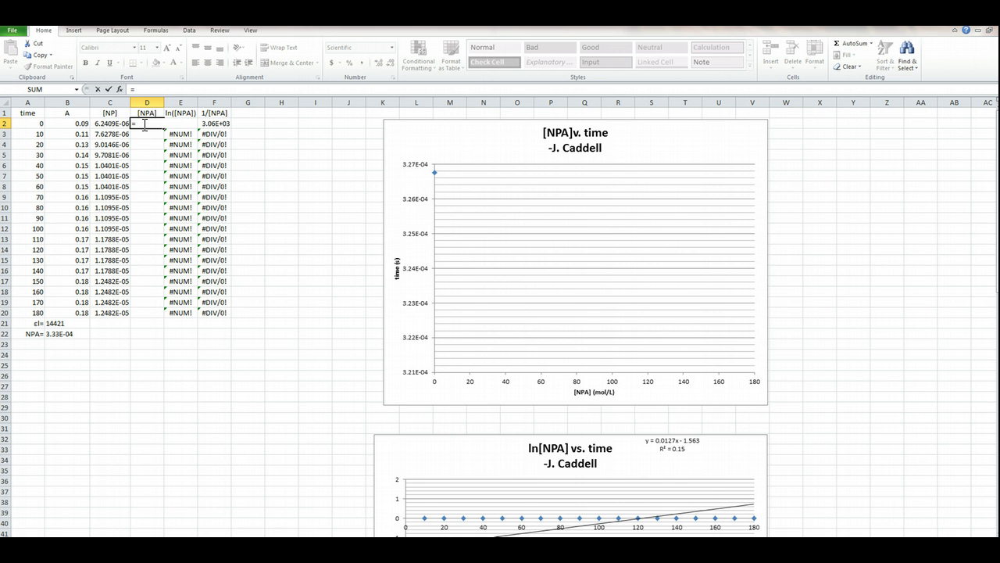
pyautogui.write('B')
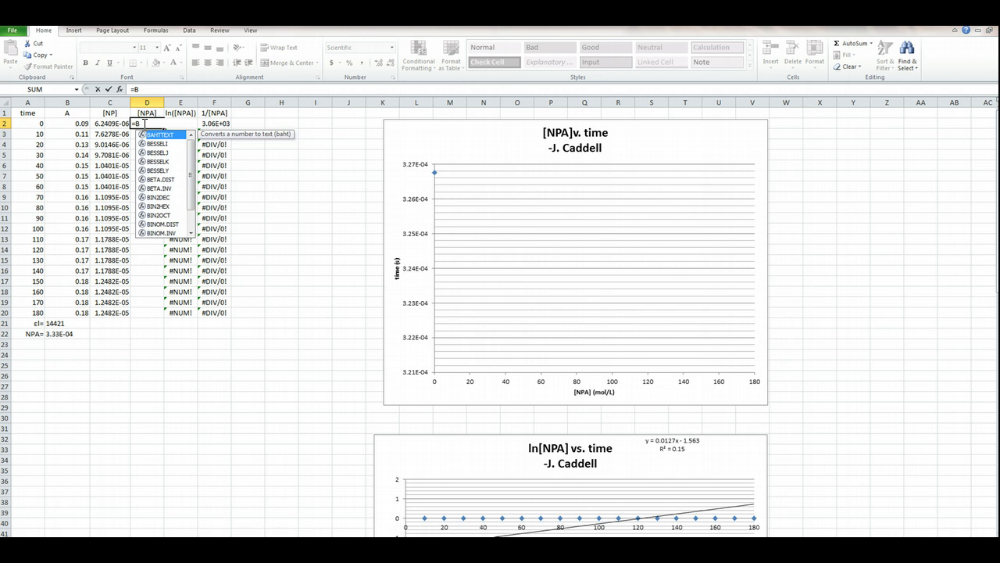
pyautogui.write('22')
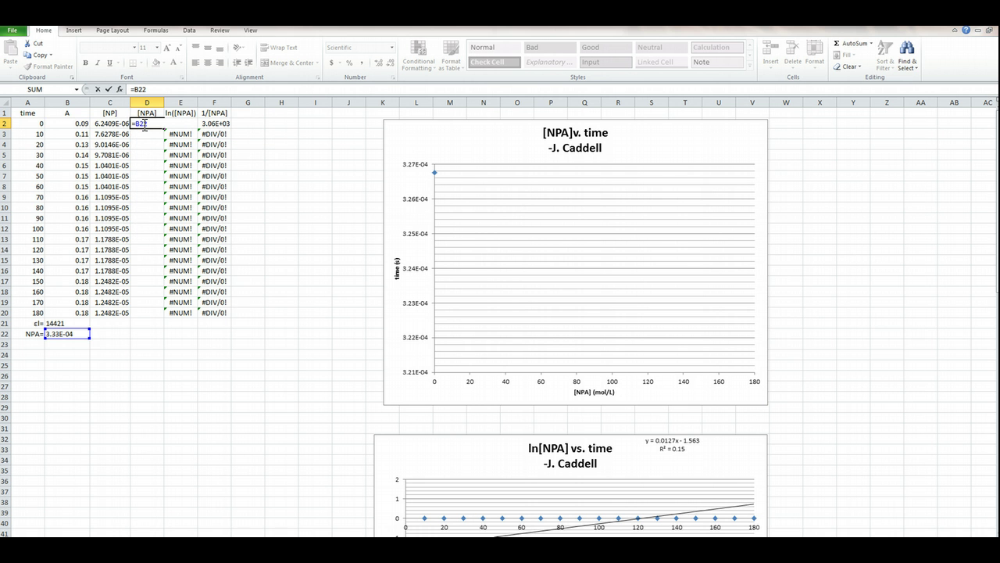
pyautogui.press('BackSpace')
pyautogui.press('BackSpace')
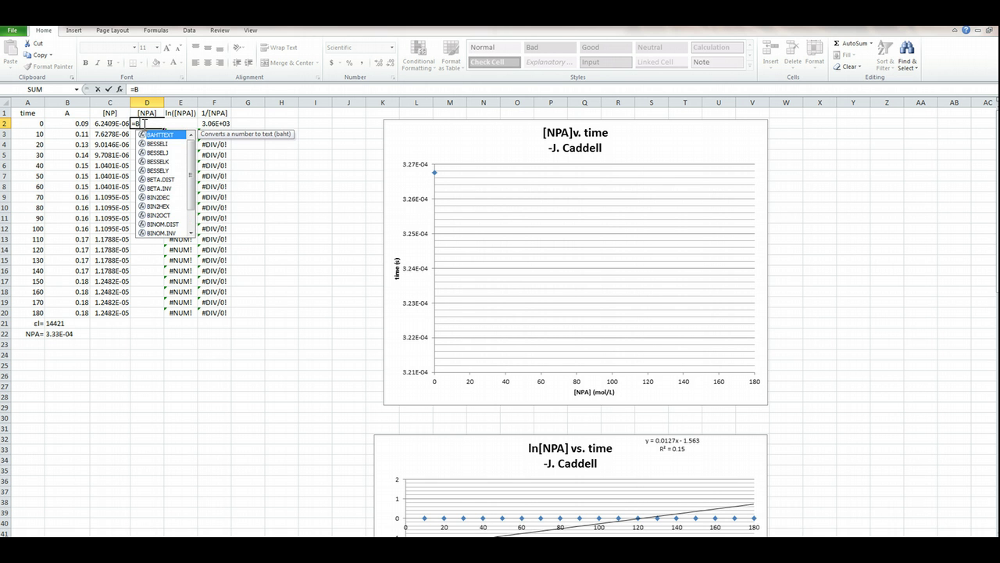
pyautogui.write('$')
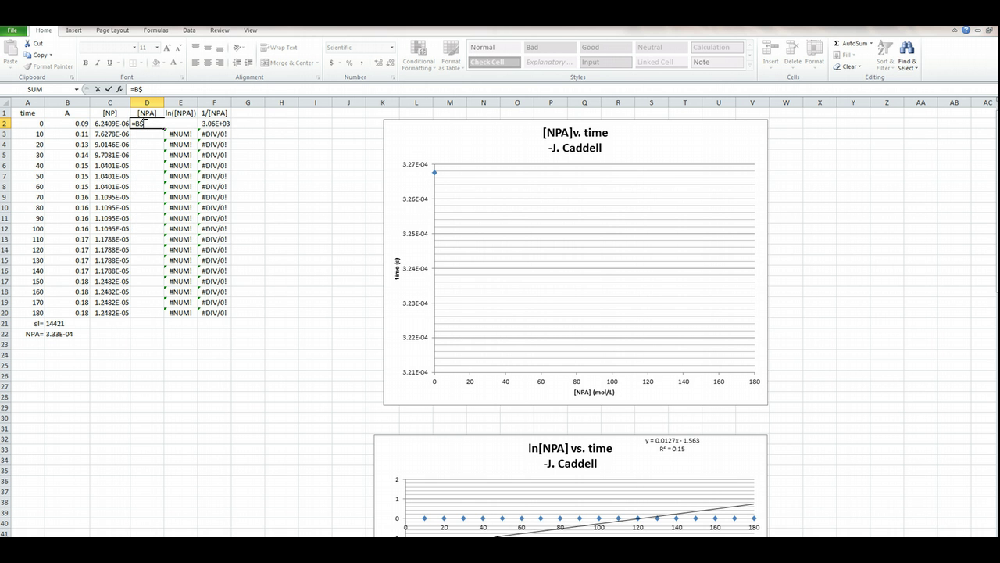
pyautogui.write('22-C2')
pyautogui.press('Return')
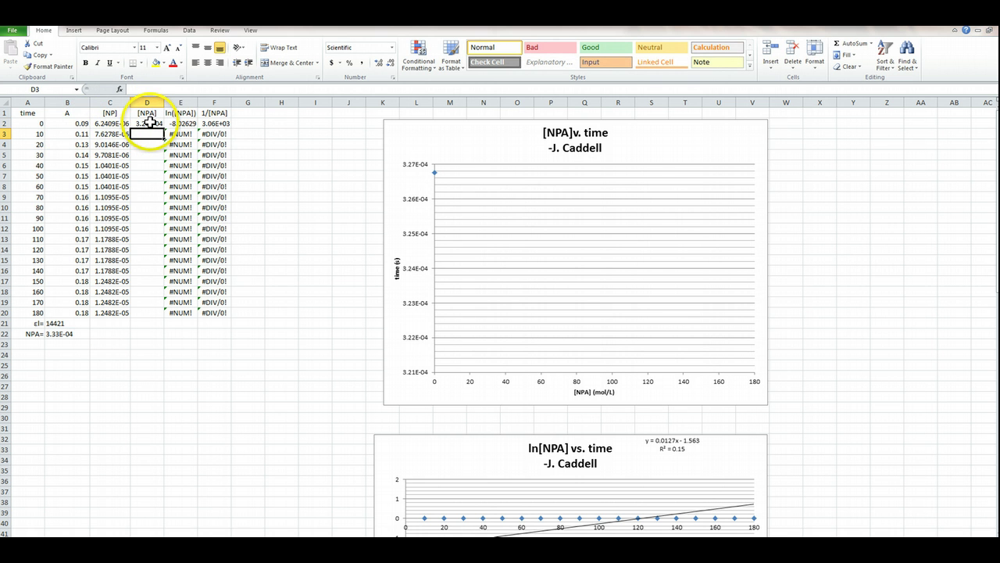
# Copy the [NPA] formula from D2 and paste it into D3:D20.
pyautogui.click(149, 122)
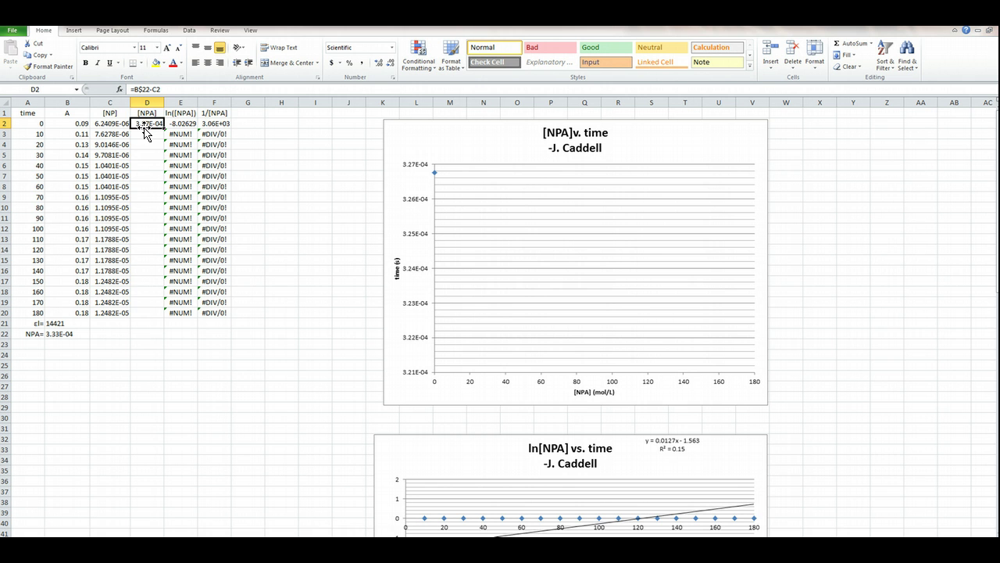
pyautogui.hotkey('ctrl', 'c')
pyautogui.click(148, 134)
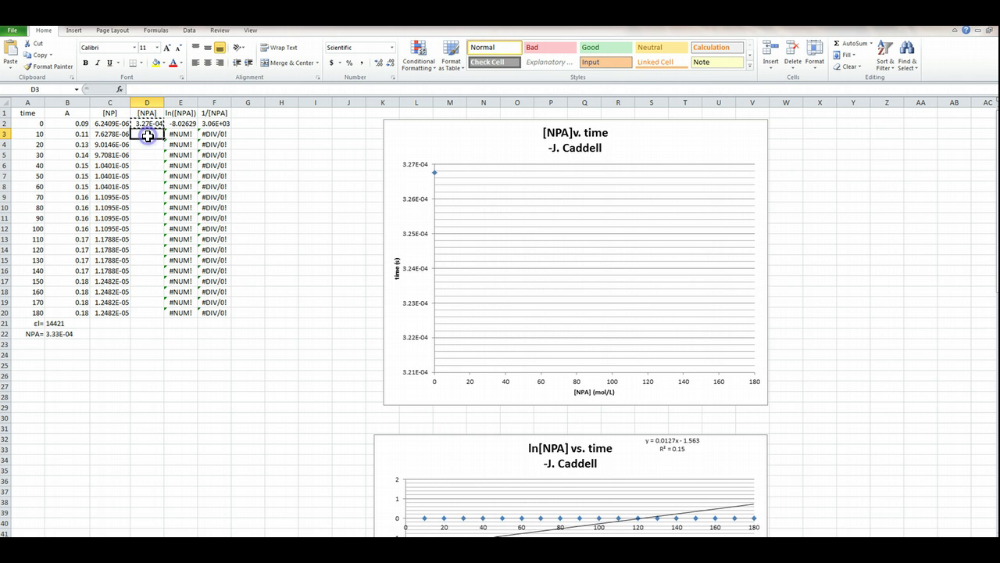
pyautogui.keyDown('shift'); pyautogui.click(147, 312); pyautogui.keyUp('shift')
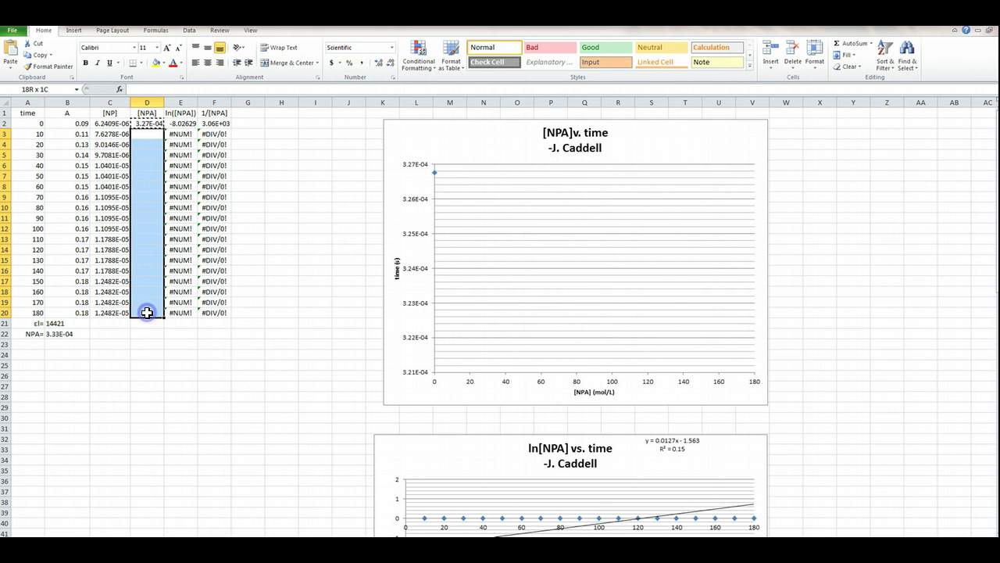
pyautogui.hotkey('ctrl', 'v')
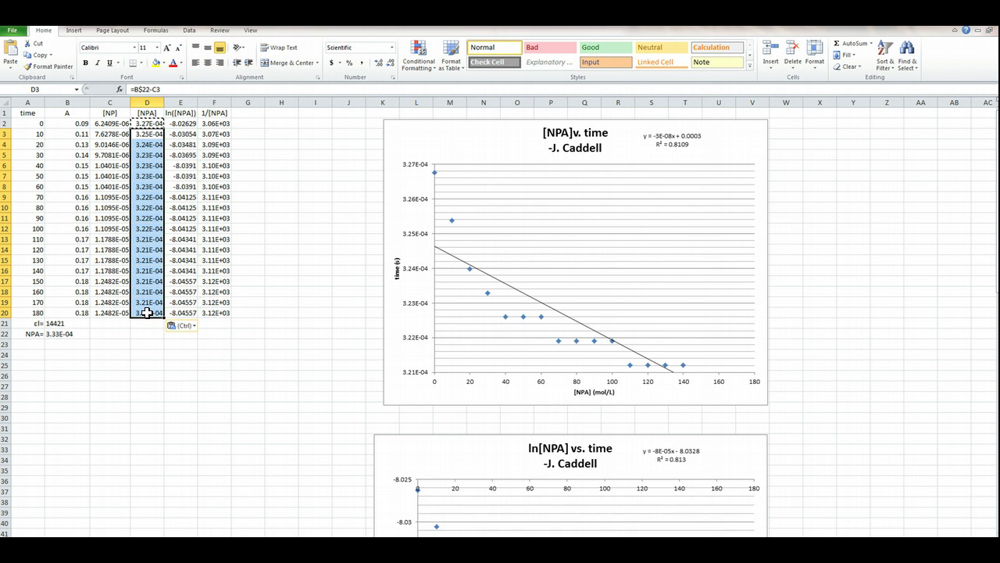
pyautogui.click(149, 332)
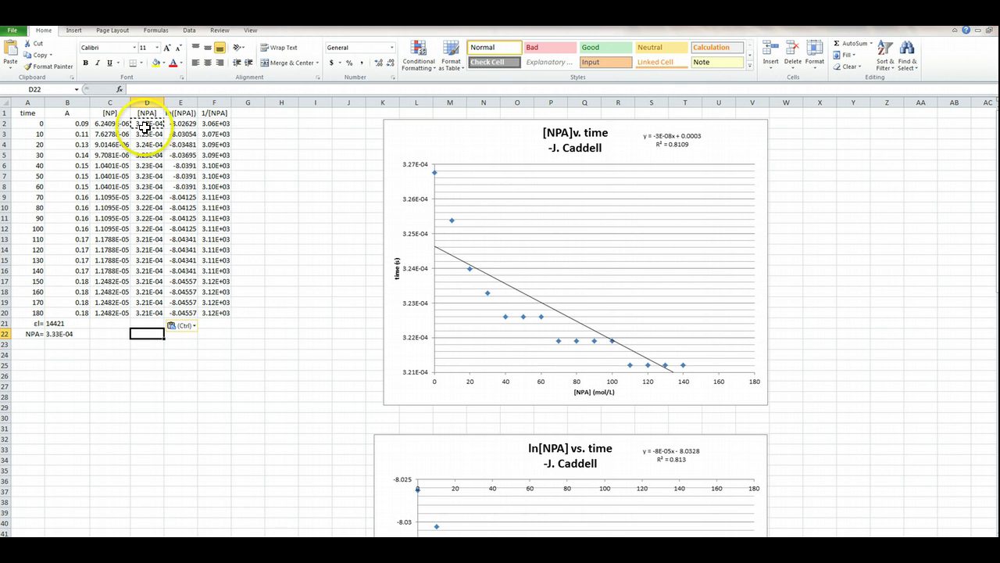
# Review the [NPA], ln([NPA]) and 1/[NPA] headings and clear the ln([NPA]) values in E2:E20.
pyautogui.click(144, 113)
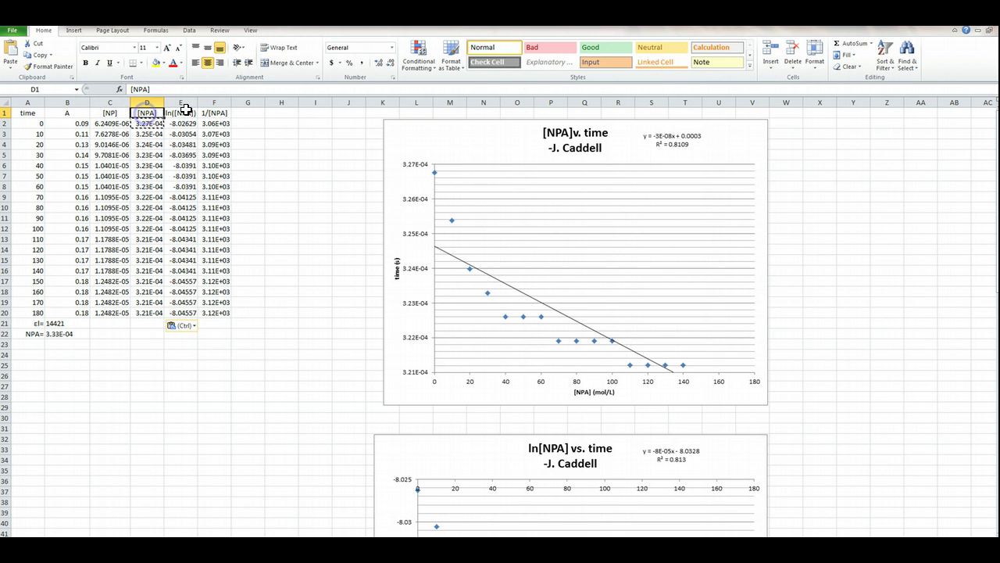
pyautogui.click(181, 114)
pyautogui.click(215, 113)
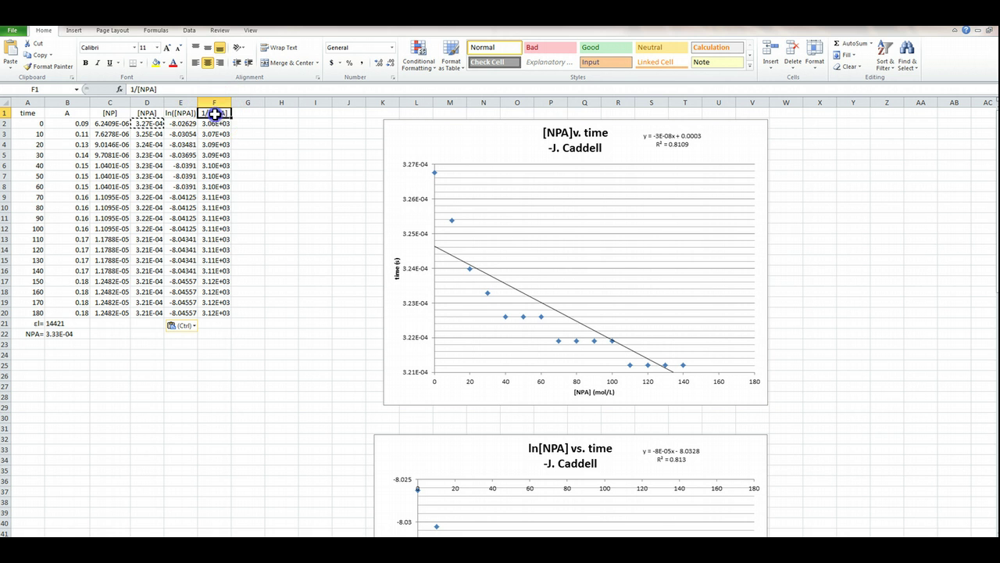
pyautogui.click(178, 125)
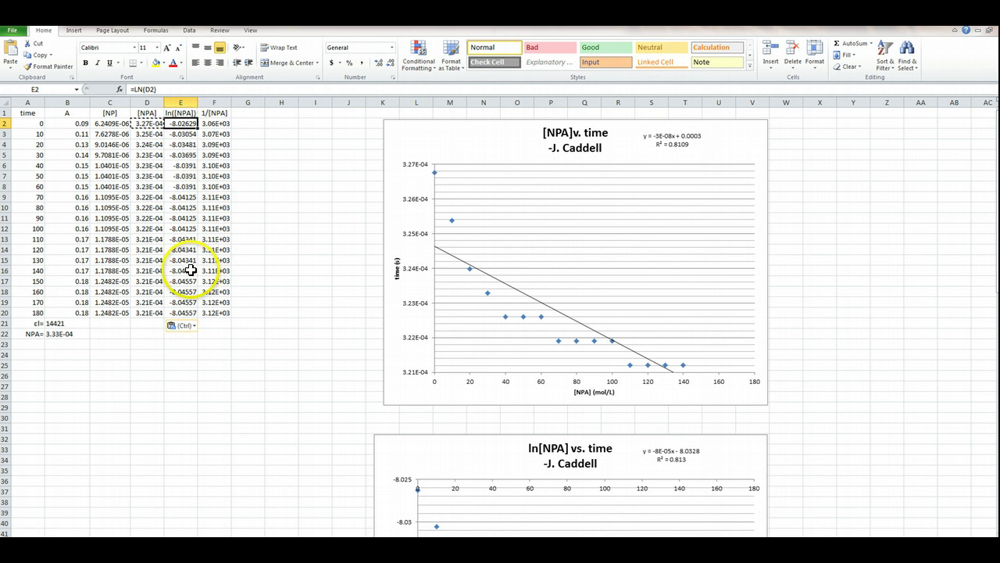
pyautogui.keyDown('shift'); pyautogui.click(189, 311); pyautogui.keyUp('shift')
pyautogui.press('Delete')
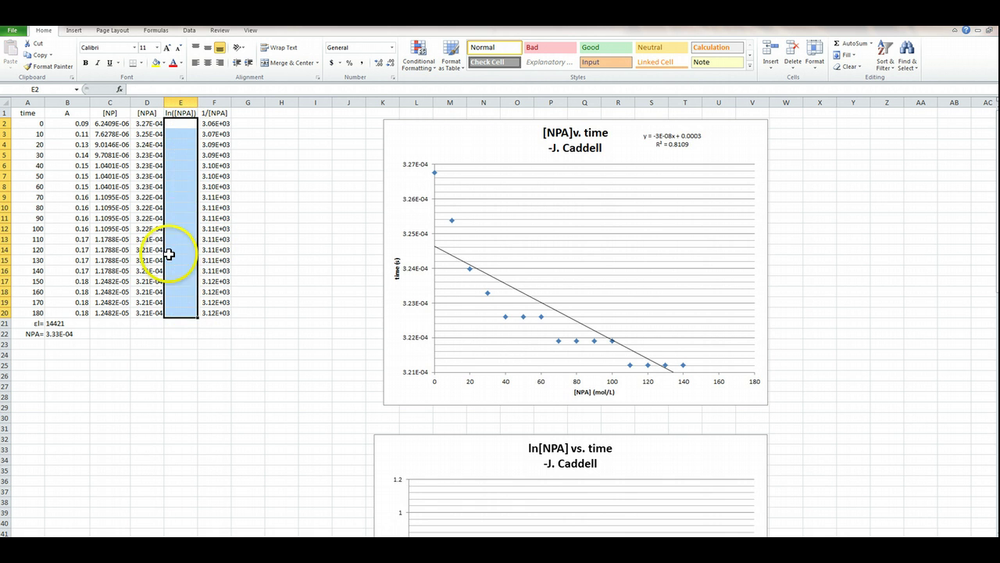
# Enter the formula =ln(D2) in cell E2 to take the natural logarithm of the first [NPA] value.
pyautogui.click(173, 123)
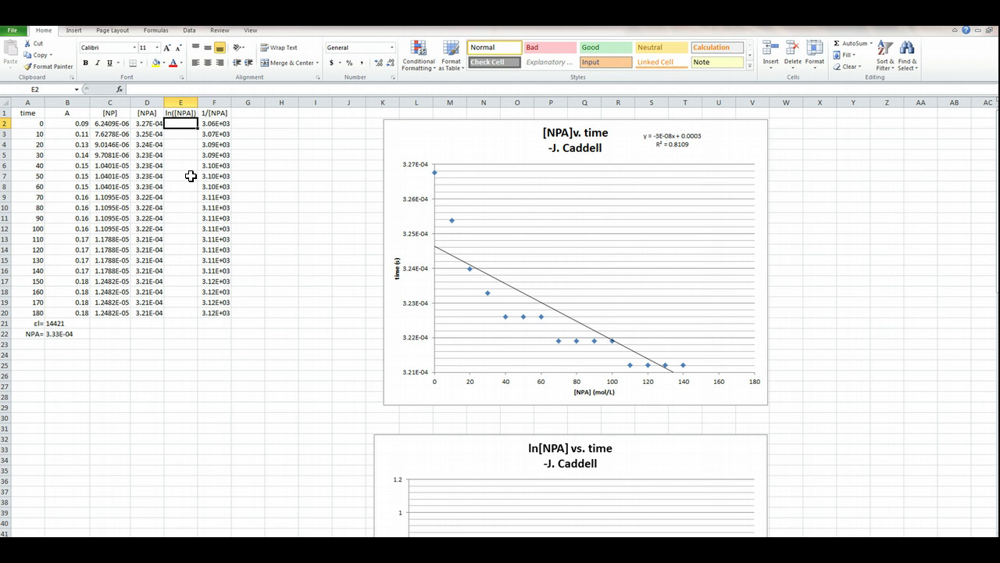
pyautogui.write('=')
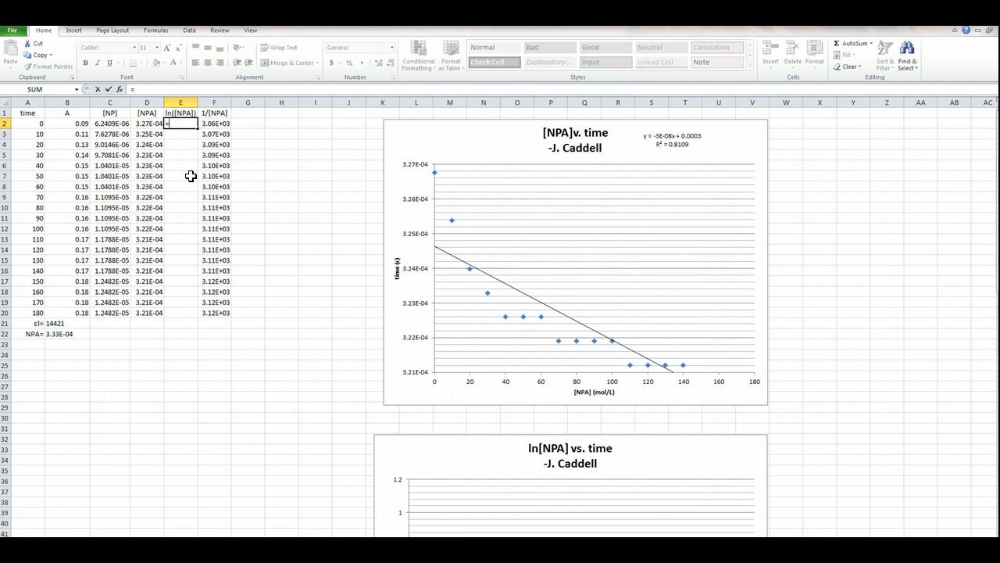
pyautogui.write('ln')
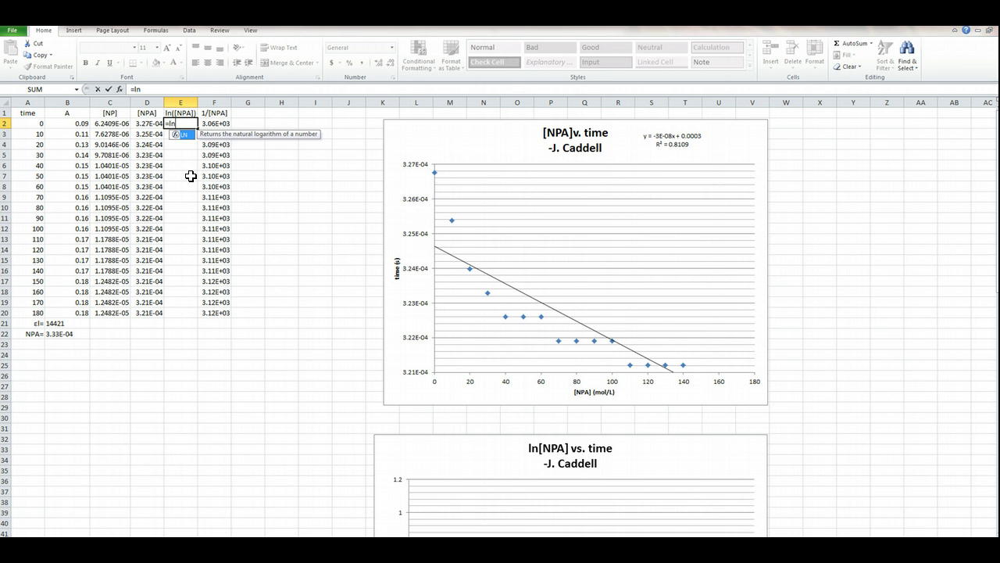
pyautogui.write('(')
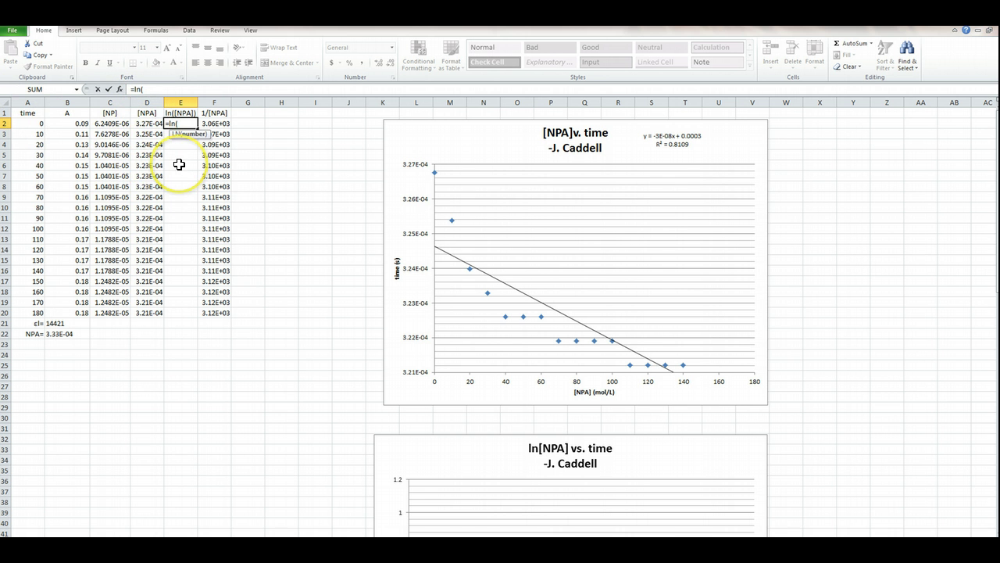
pyautogui.write('D2')
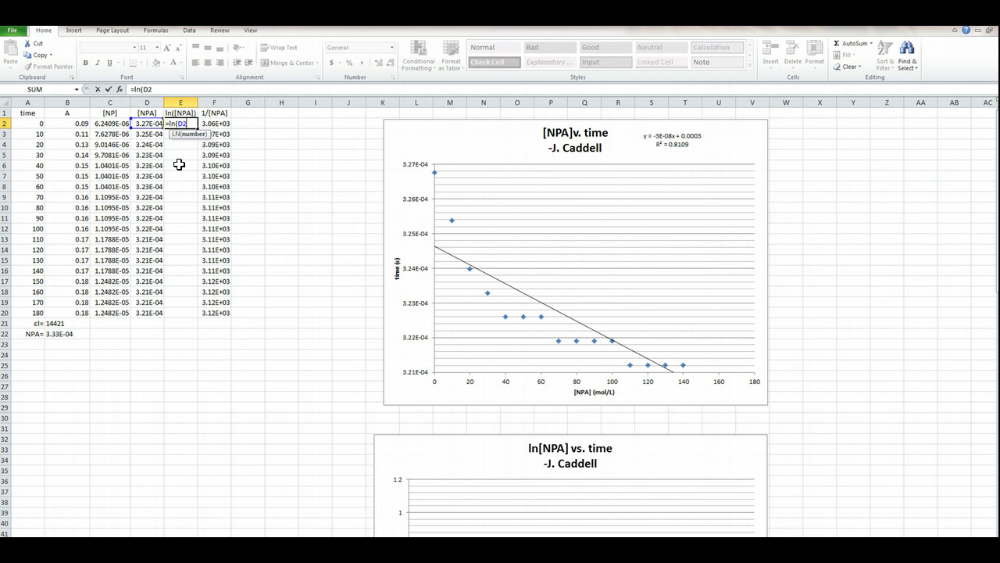
pyautogui.write(')')
pyautogui.press('Return')
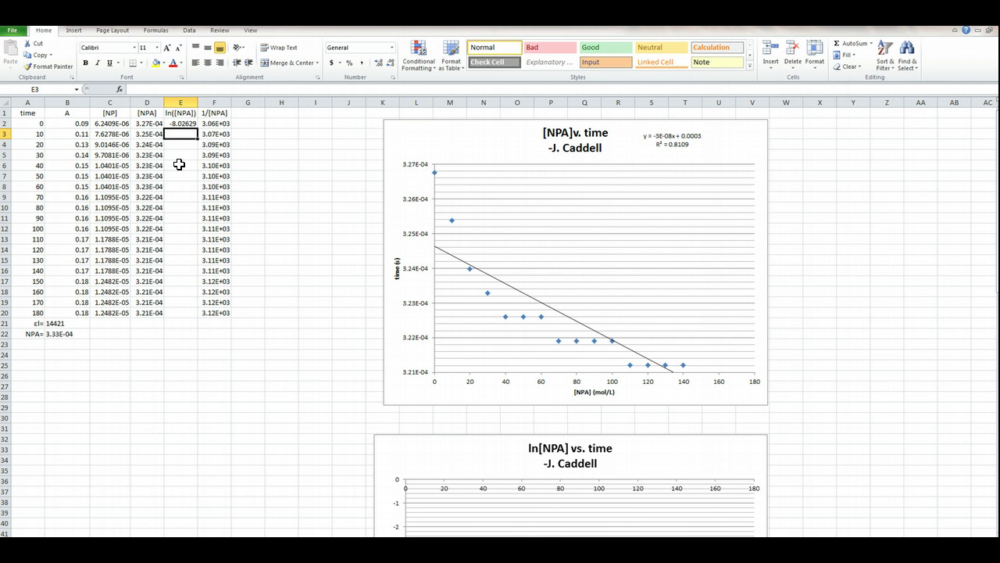
# Fill E3:E20 with the natural logarithm formula copied from E2.
pyautogui.click(180, 125)
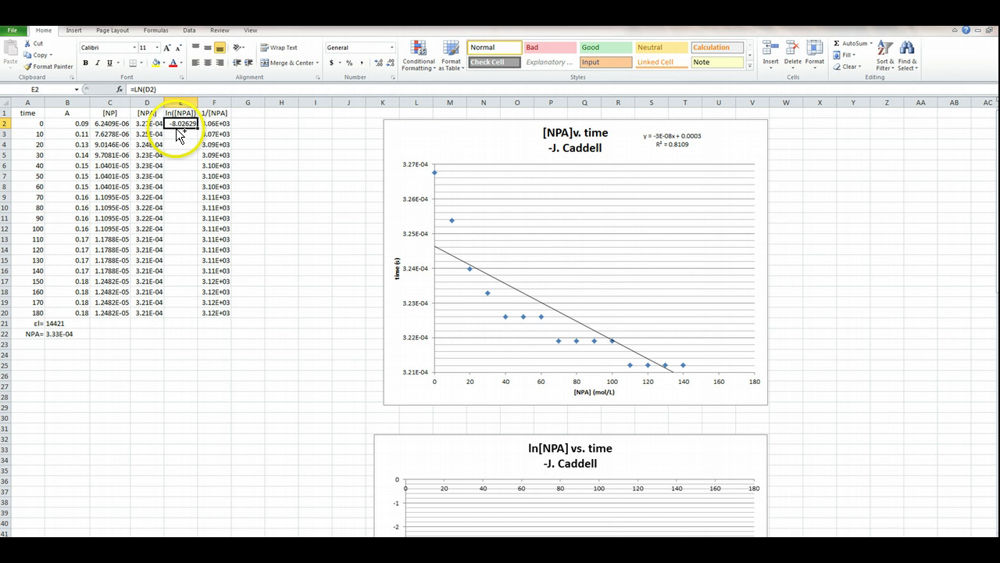
pyautogui.hotkey('ctrl', 'c')
pyautogui.click(179, 135)
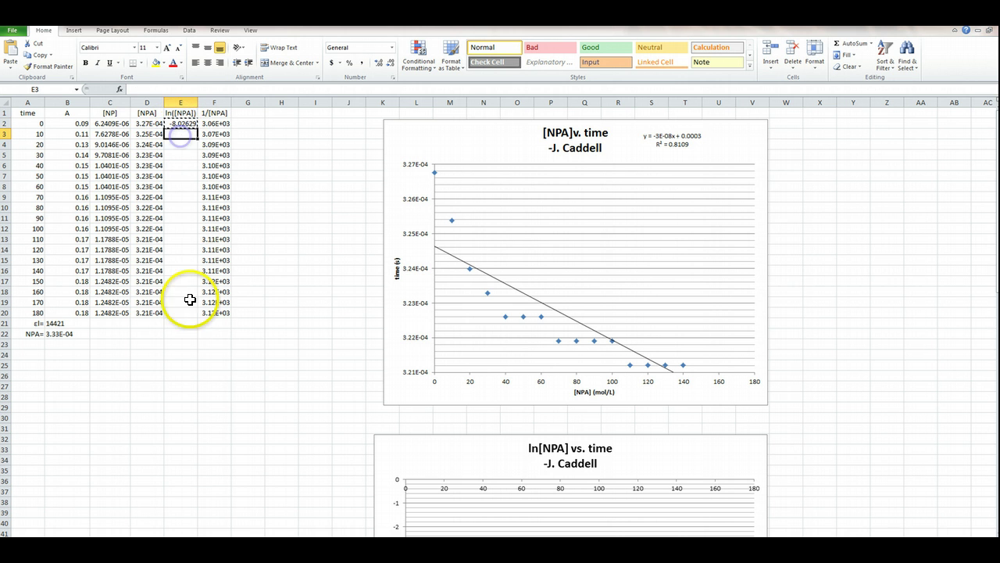
pyautogui.keyDown('shift'); pyautogui.click(184, 311); pyautogui.keyUp('shift')
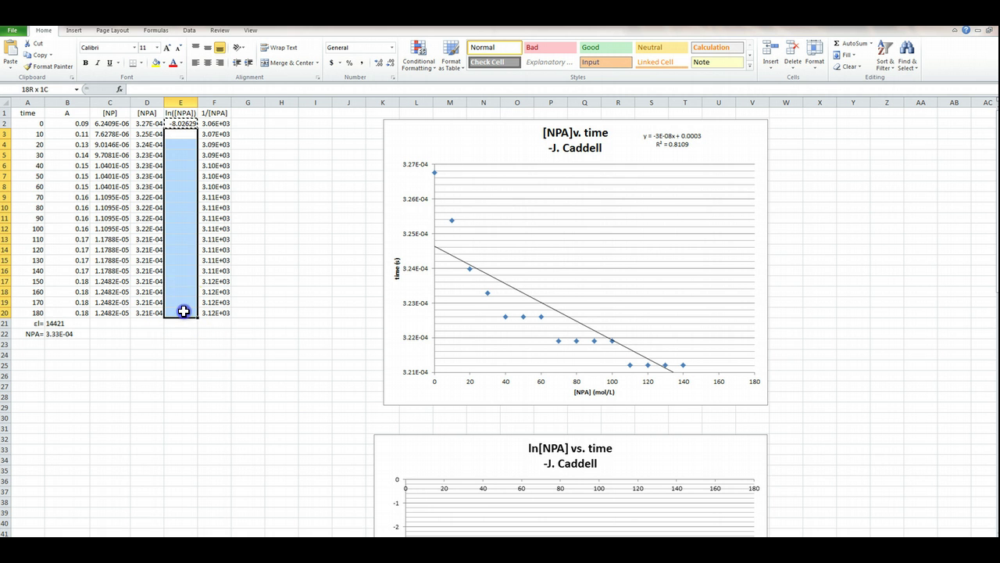
pyautogui.hotkey('ctrl', 'v')
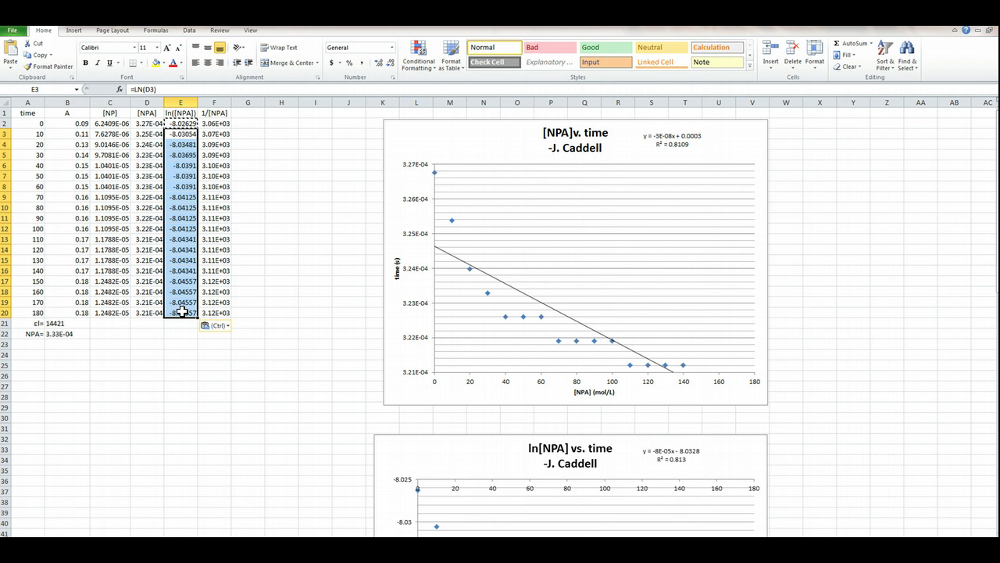
# Clear the 1/[NPA] values in F2:F20.
pyautogui.click(213, 123)
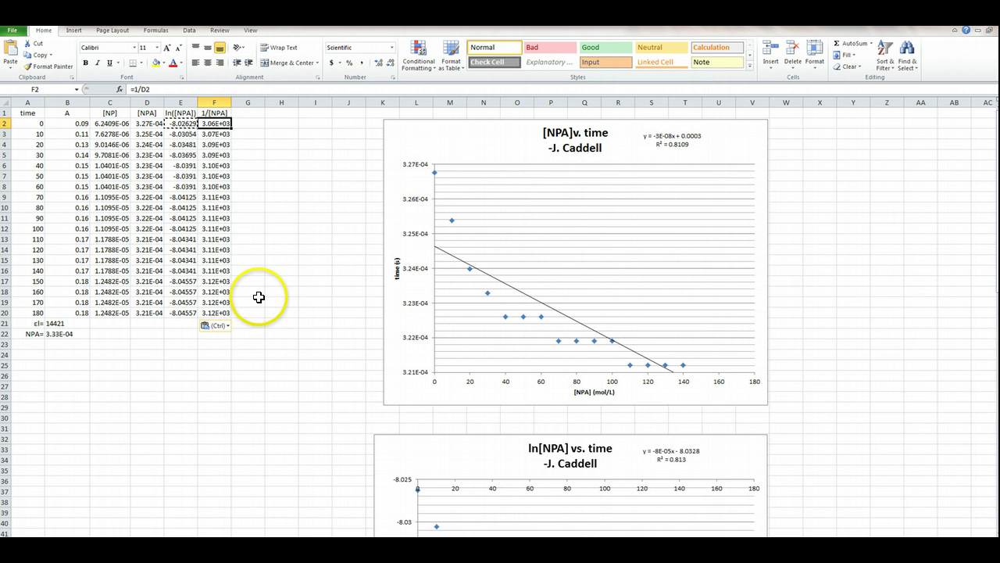
pyautogui.keyDown('shift'); pyautogui.click(226, 313); pyautogui.keyUp('shift')
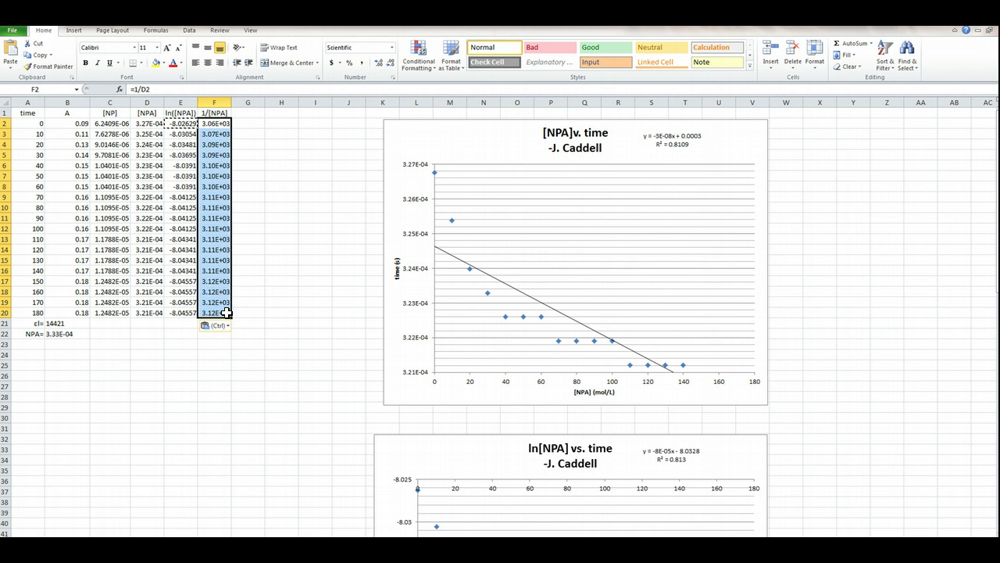
pyautogui.hotkey('ctrl', 'z')
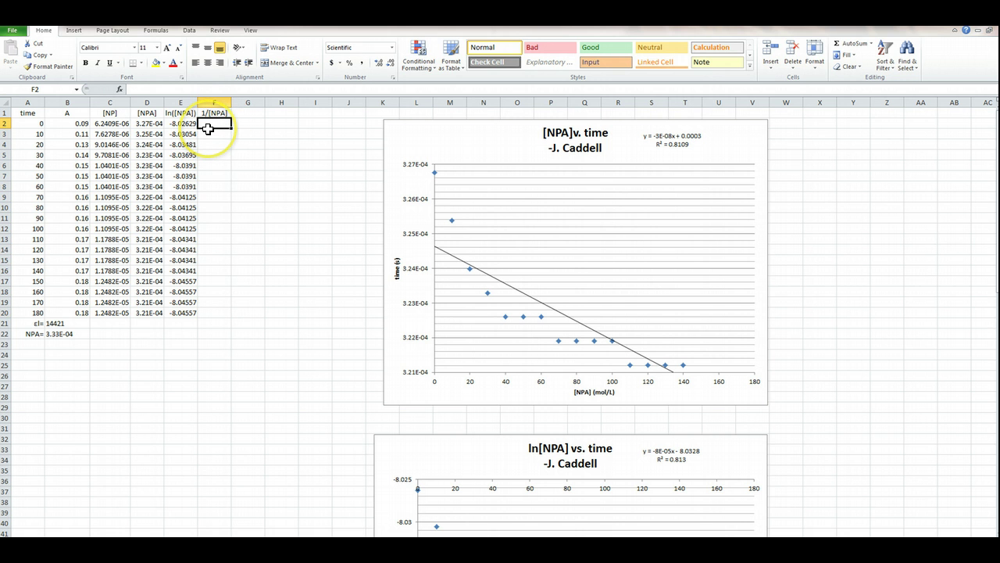
# Enter the formula =1/D2 in cell F2 to calculate the reciprocal of the first [NPA] value.
pyautogui.write('=')
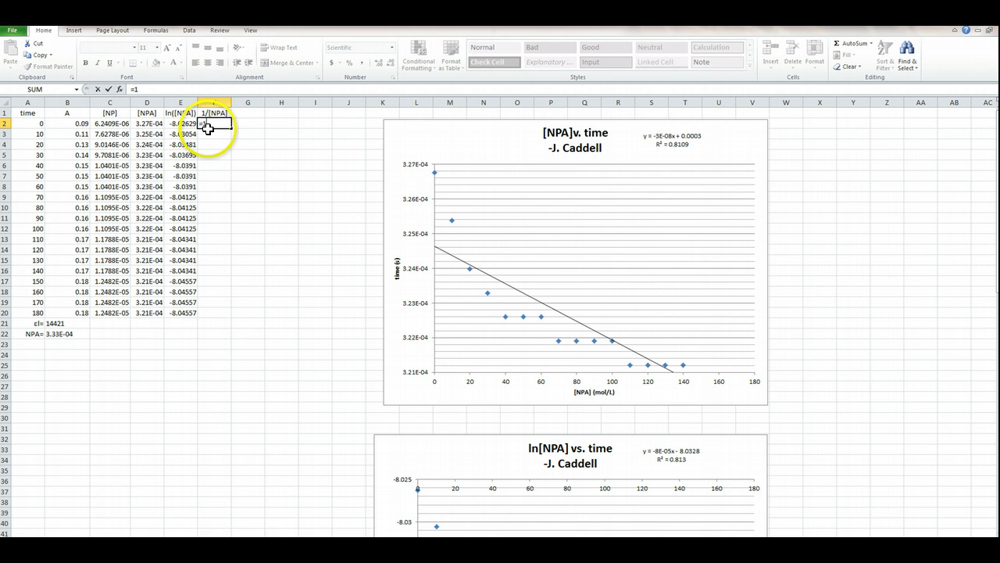
pyautogui.write('1/')
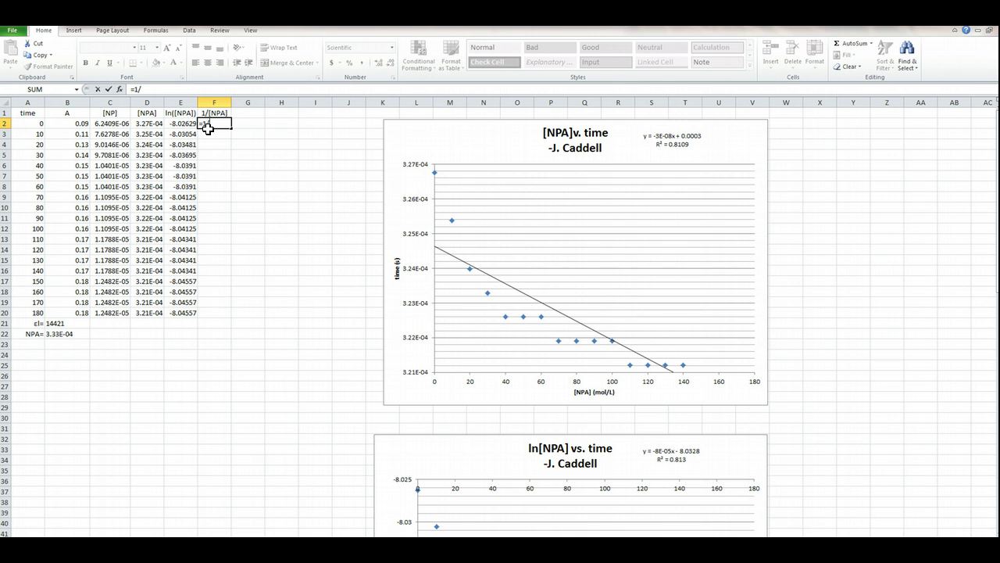
pyautogui.write('D2')
pyautogui.press('Return')
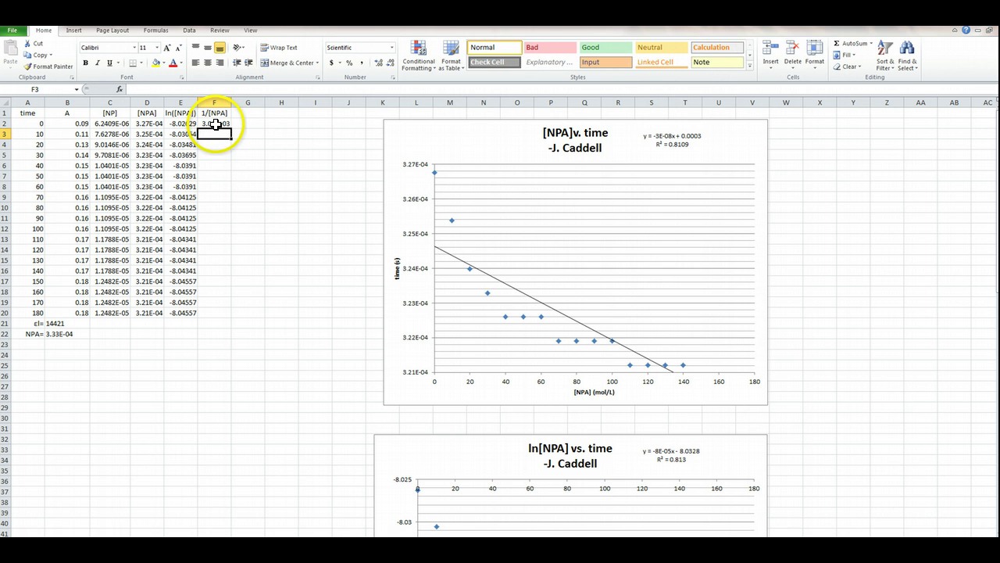
# Fill F3:F20 with the reciprocal formula copied from F2.
pyautogui.click(215, 124)
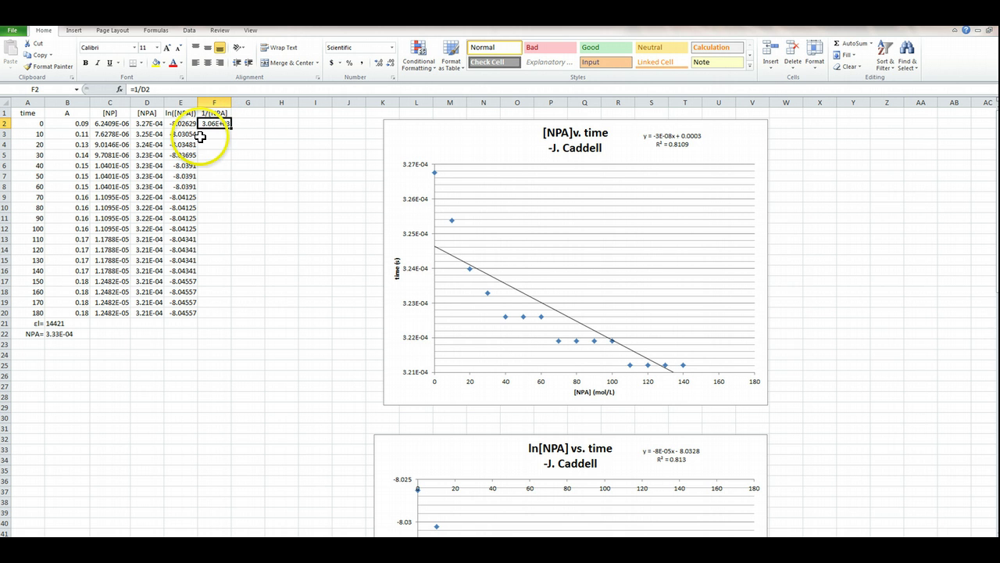
pyautogui.hotkey('ctrl', 'c')
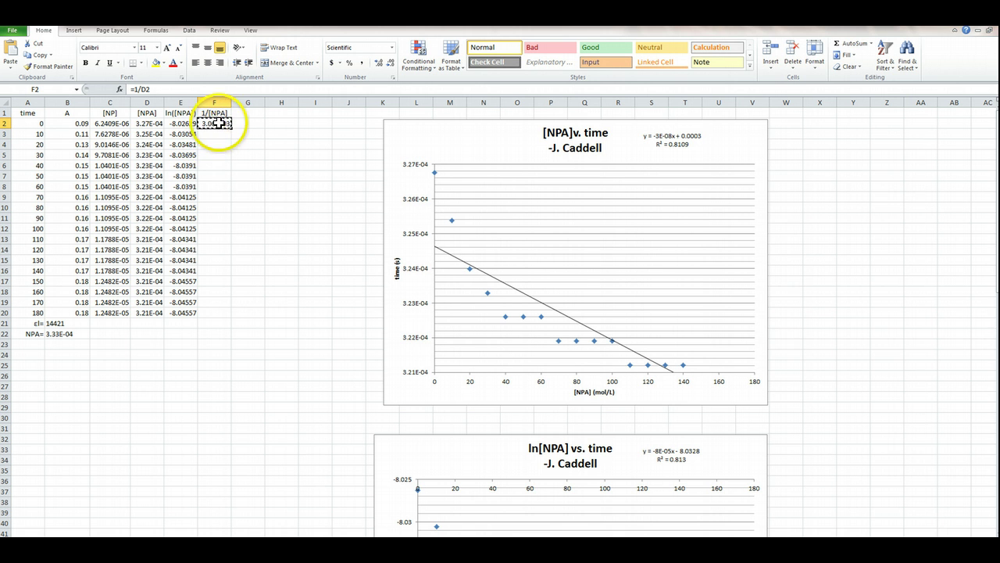
pyautogui.click(211, 134)
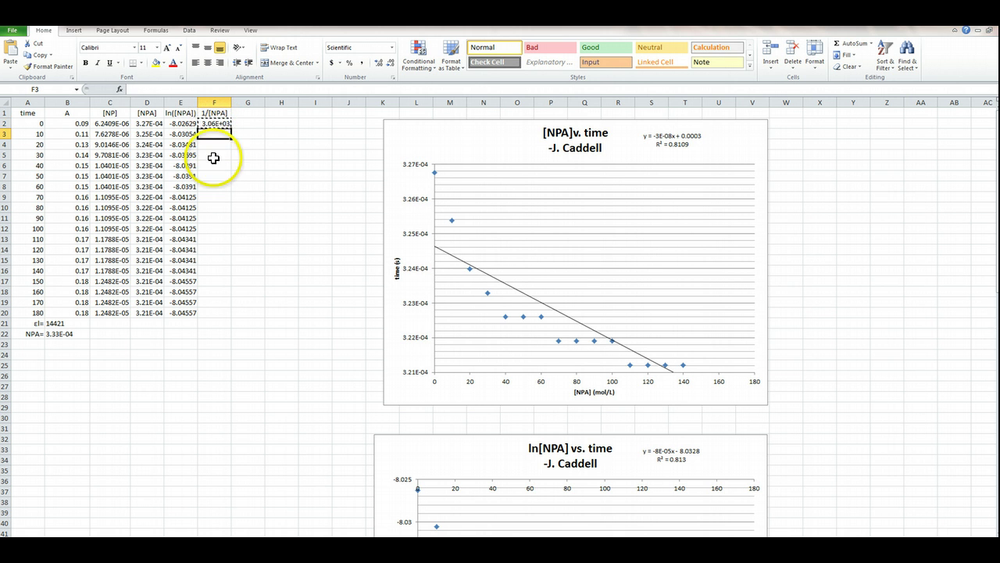
pyautogui.keyDown('shift'); pyautogui.click(208, 312); pyautogui.keyUp('shift')
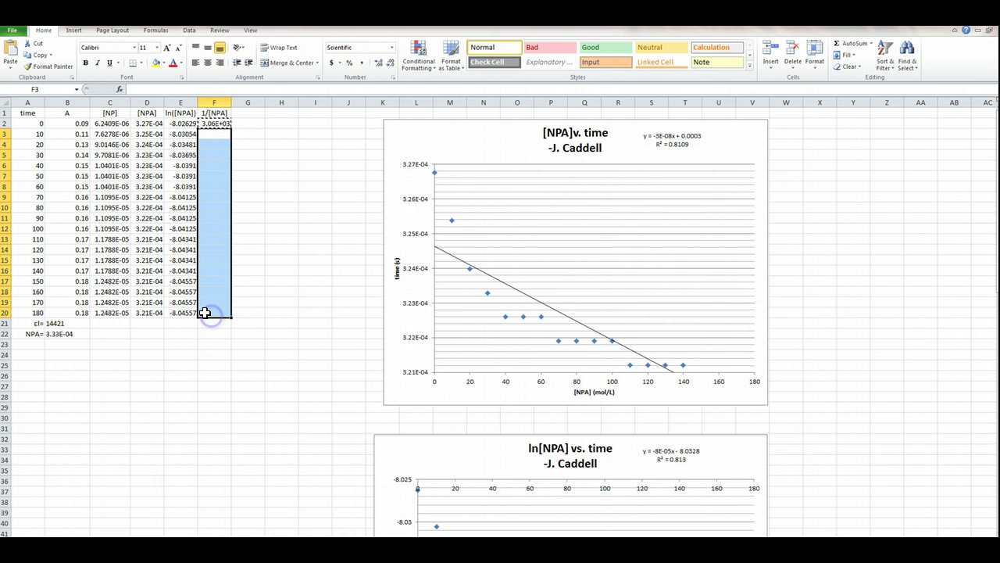
pyautogui.hotkey('ctrl', 'v')
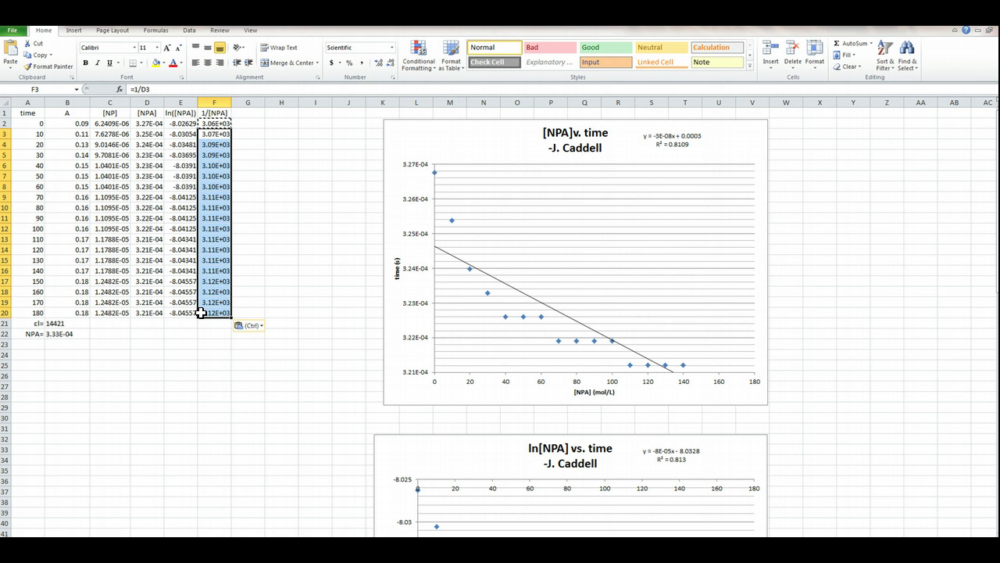
pyautogui.click(193, 327)
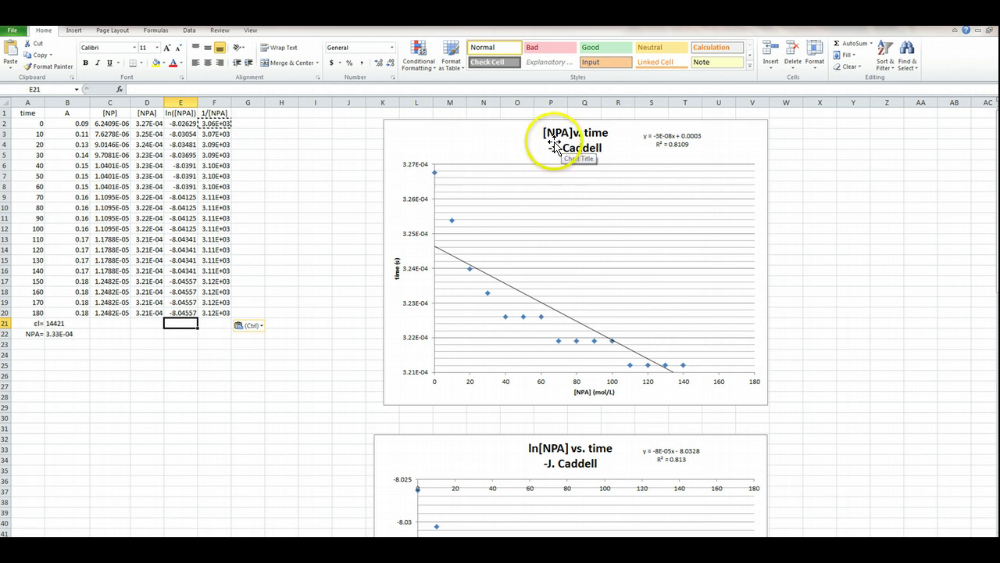
# Plot the [NP] values in C2:C20 against the times in A2:A20 as a markers-only scatter chart, and delete that chart.
pyautogui.click(29, 124)
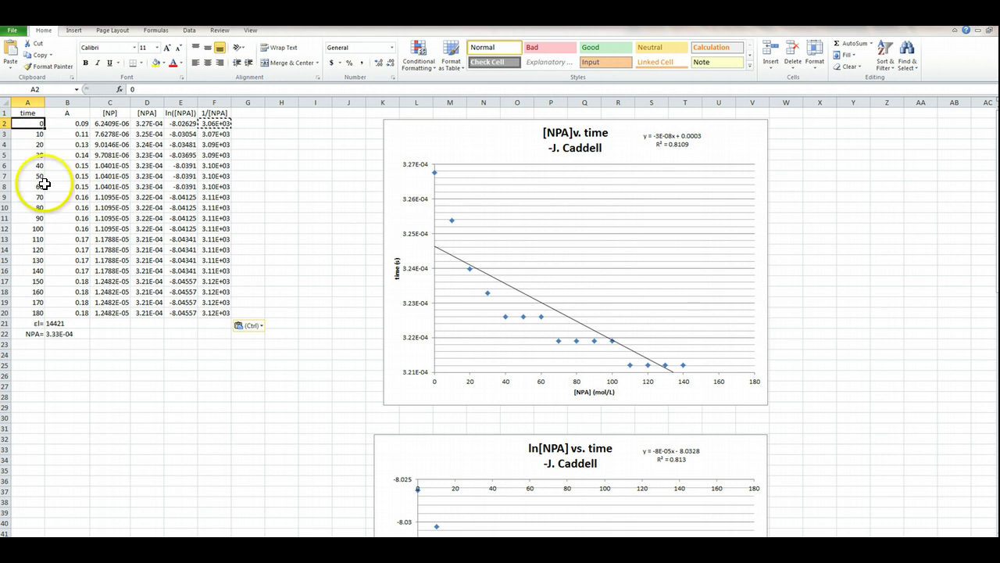
pyautogui.keyDown('shift'); pyautogui.click(30, 313); pyautogui.keyUp('shift')
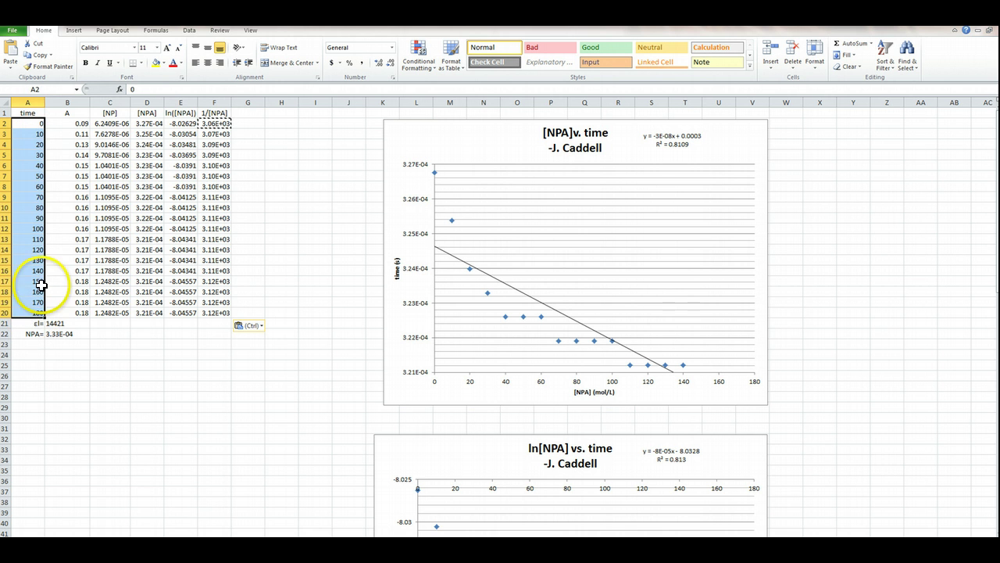
pyautogui.click(107, 123)
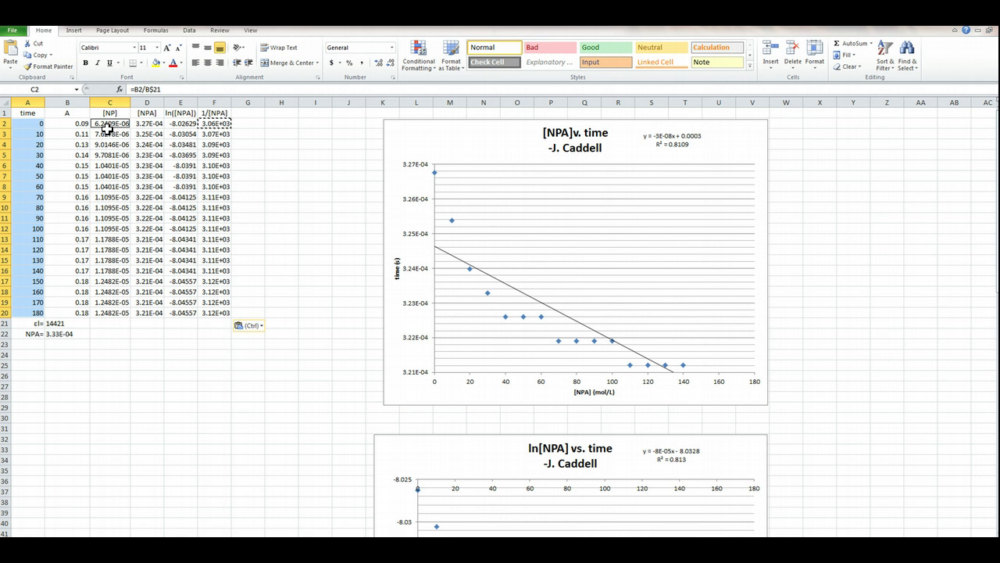
pyautogui.moveTo(125, 142); pyautogui.dragTo(103, 313)
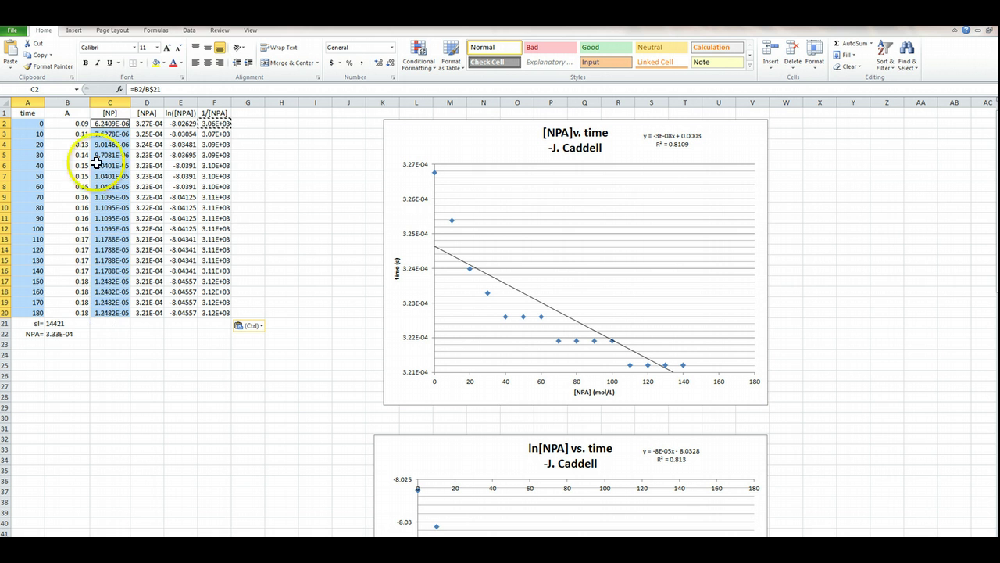
pyautogui.click(74, 31)
pyautogui.click(309, 56)
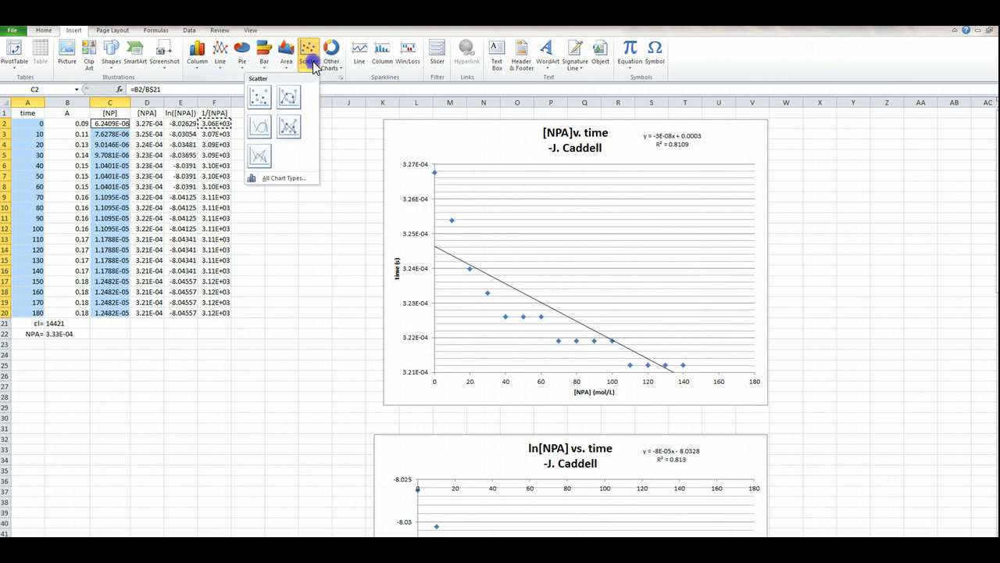
pyautogui.click(259, 97)
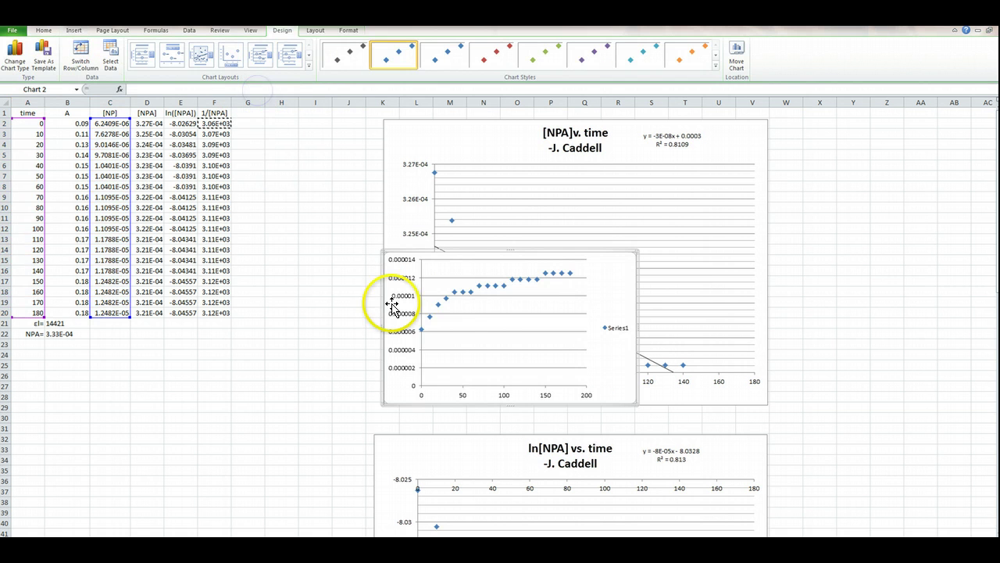
pyautogui.click(425, 275)
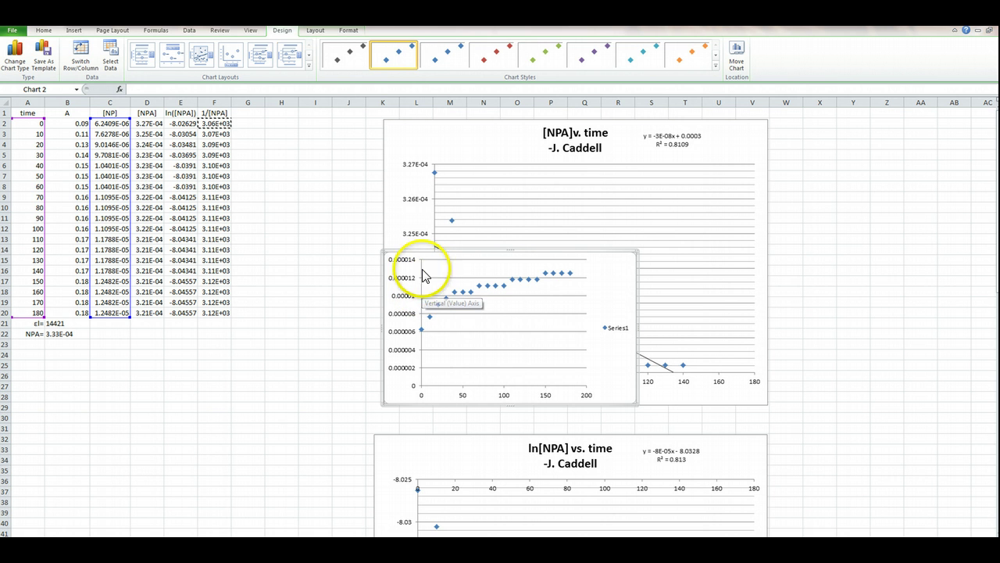
pyautogui.press('Delete')
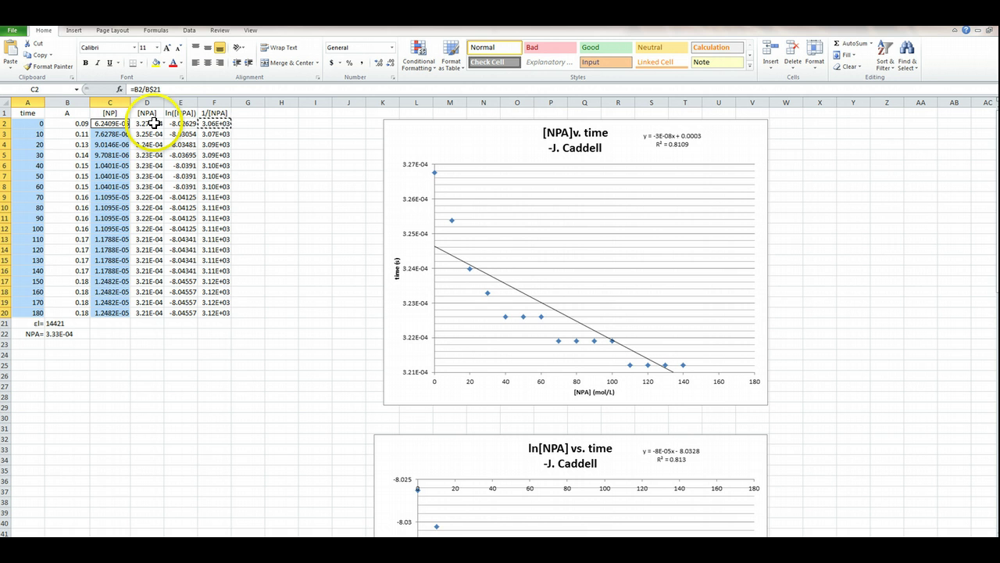
# Plot the [NPA] values in D2:D20 against the times in A2:A20 as a markers-only scatter chart, and delete that chart.
pyautogui.click(35, 123)
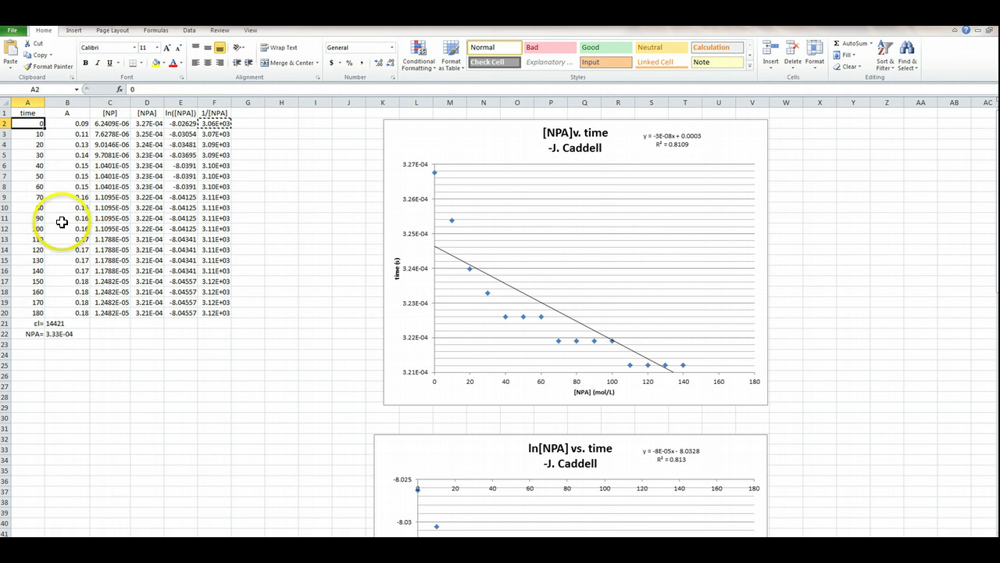
pyautogui.keyDown('shift'); pyautogui.click(38, 314); pyautogui.keyUp('shift')
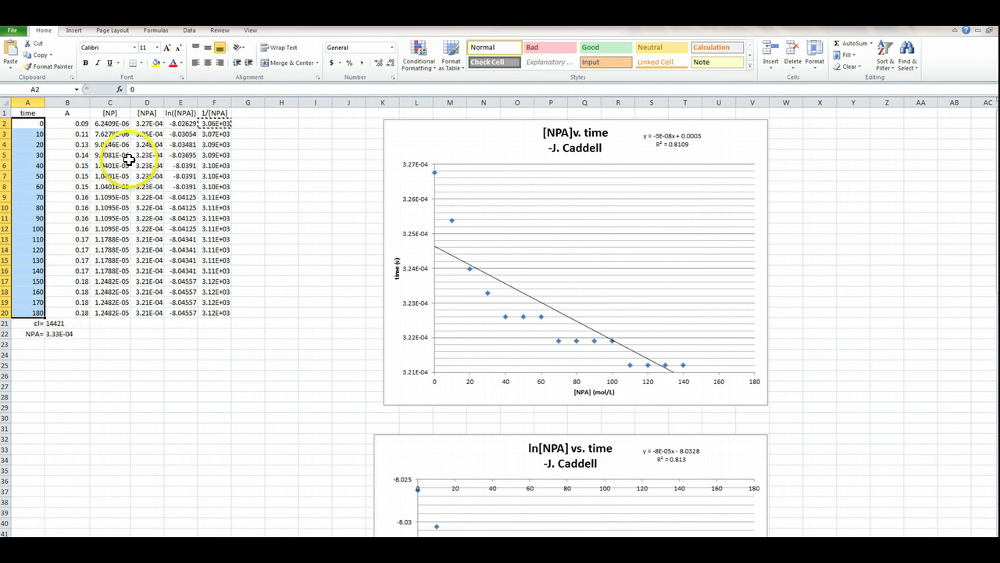
pyautogui.keyDown('ctrl'); pyautogui.click(142, 124); pyautogui.keyUp('ctrl')
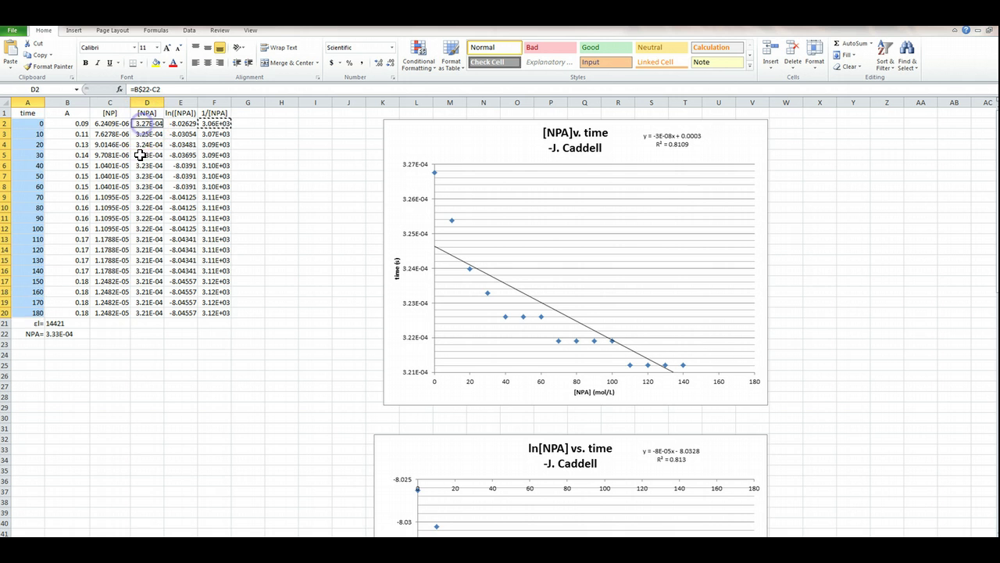
pyautogui.keyDown('shift'); pyautogui.click(144, 312); pyautogui.keyUp('shift')
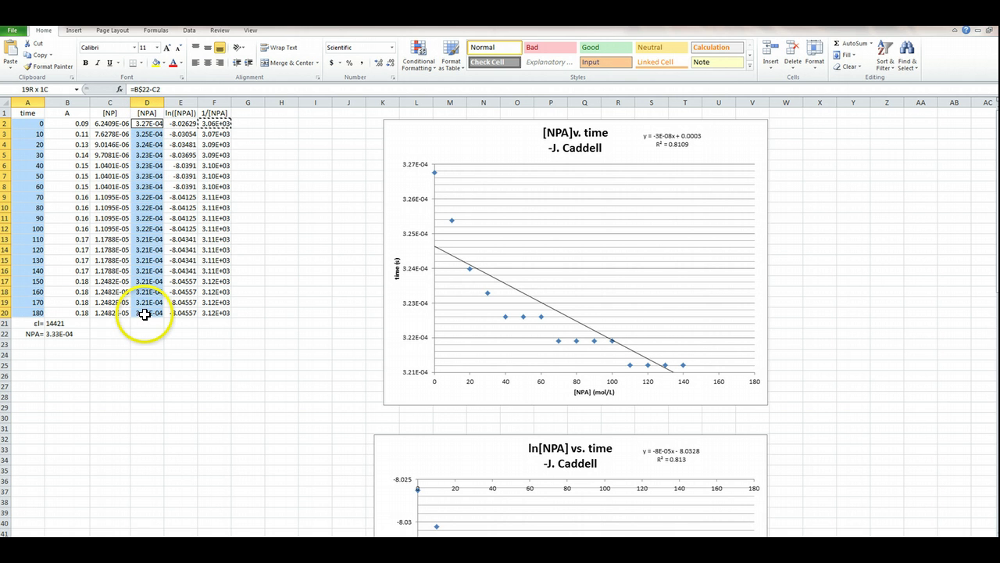
pyautogui.click(73, 30)
pyautogui.click(314, 66)
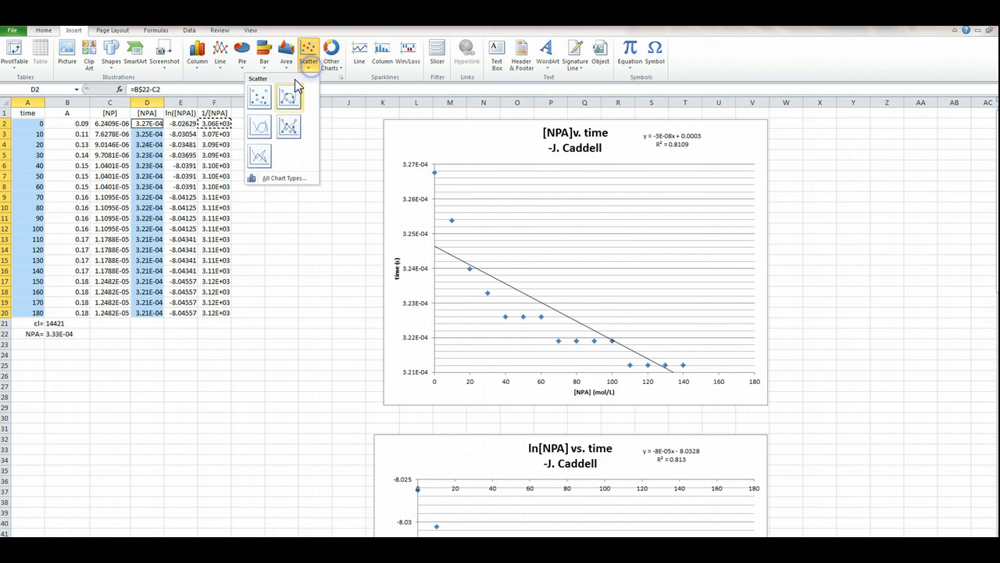
pyautogui.click(261, 95)
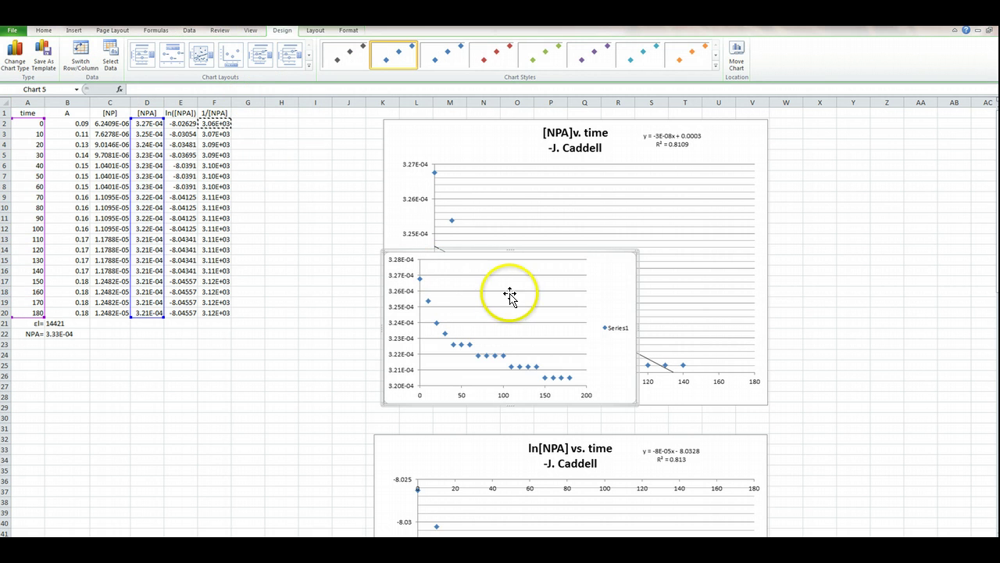
pyautogui.click(608, 282)
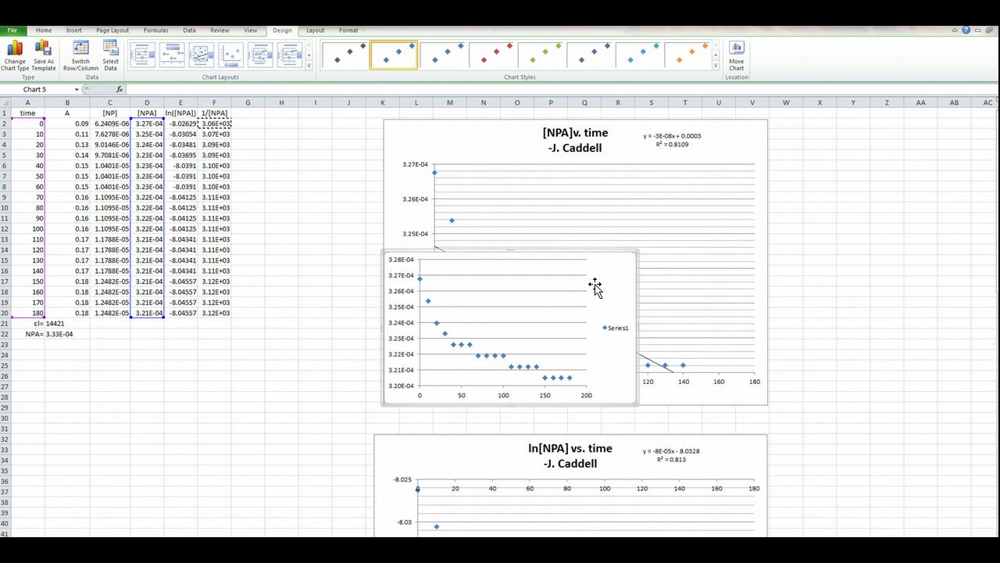
pyautogui.press('Delete')
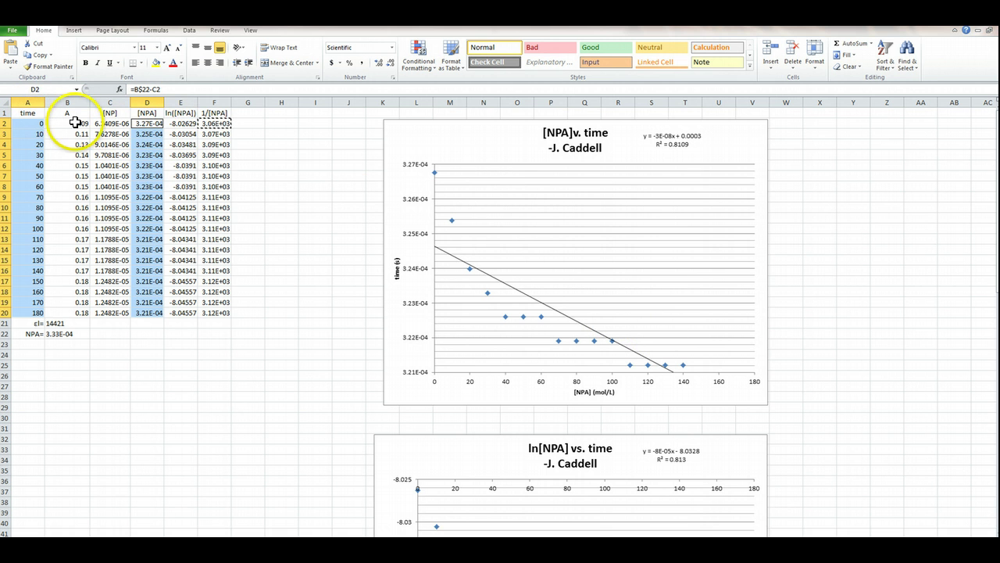
# Plot the ln([NPA]) values in E2:E20 against the times in A2:A20 as a markers-only scatter chart, and delete that chart.
pyautogui.click(179, 406)
pyautogui.moveTo(31, 124); pyautogui.dragTo(33, 313)
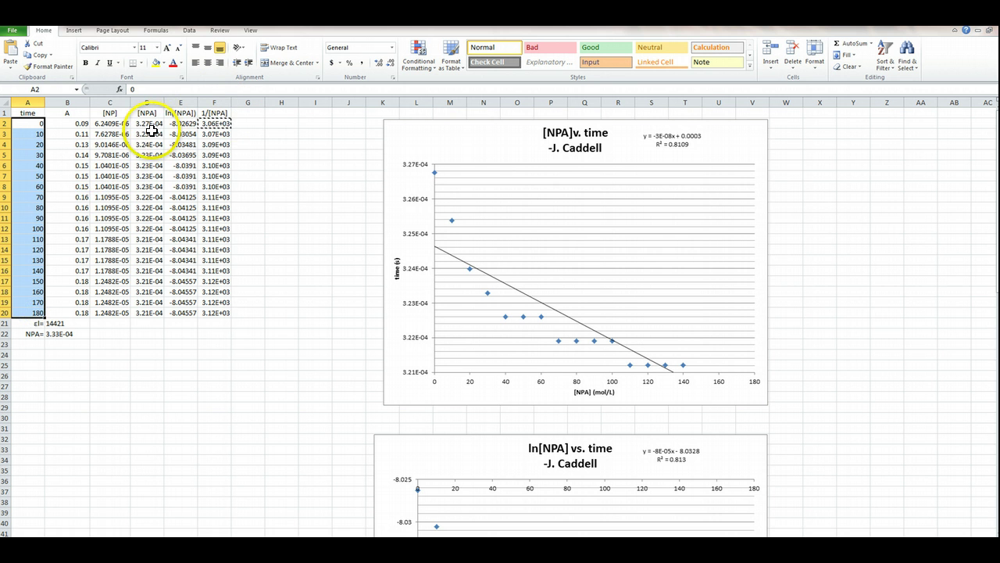
pyautogui.keyDown('ctrl'); pyautogui.click(187, 123); pyautogui.keyUp('ctrl')
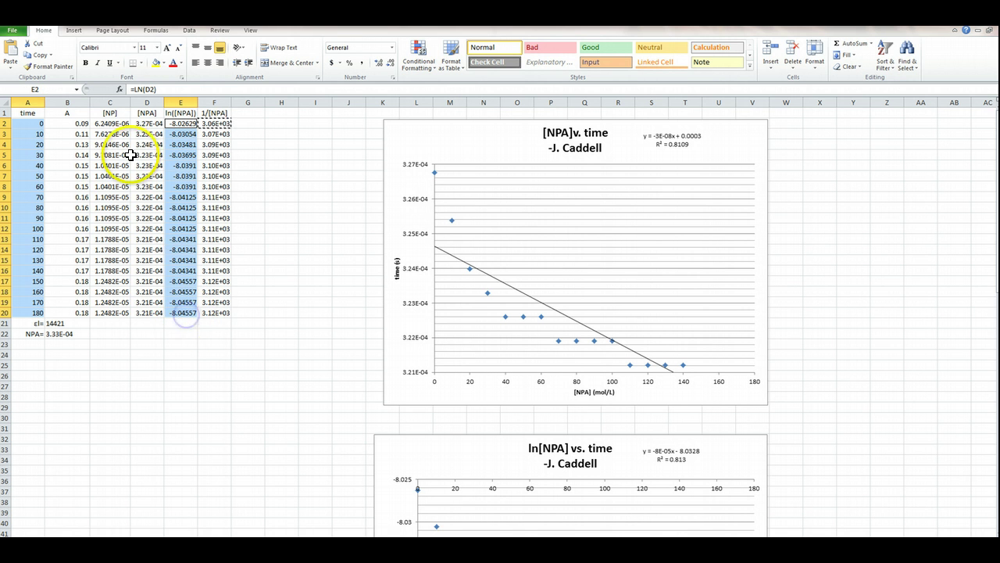
pyautogui.click(71, 30)
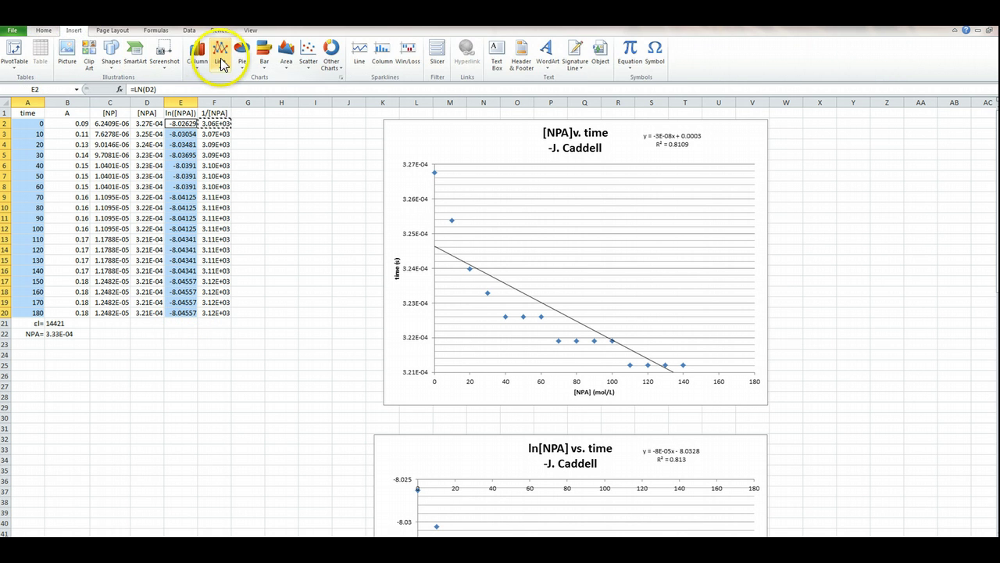
pyautogui.click(305, 59)
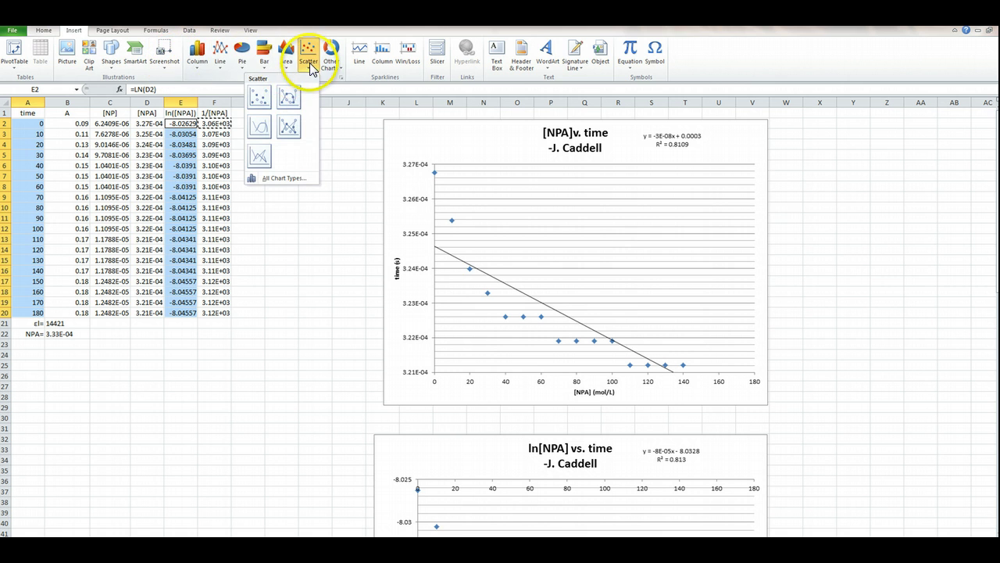
pyautogui.click(257, 96)
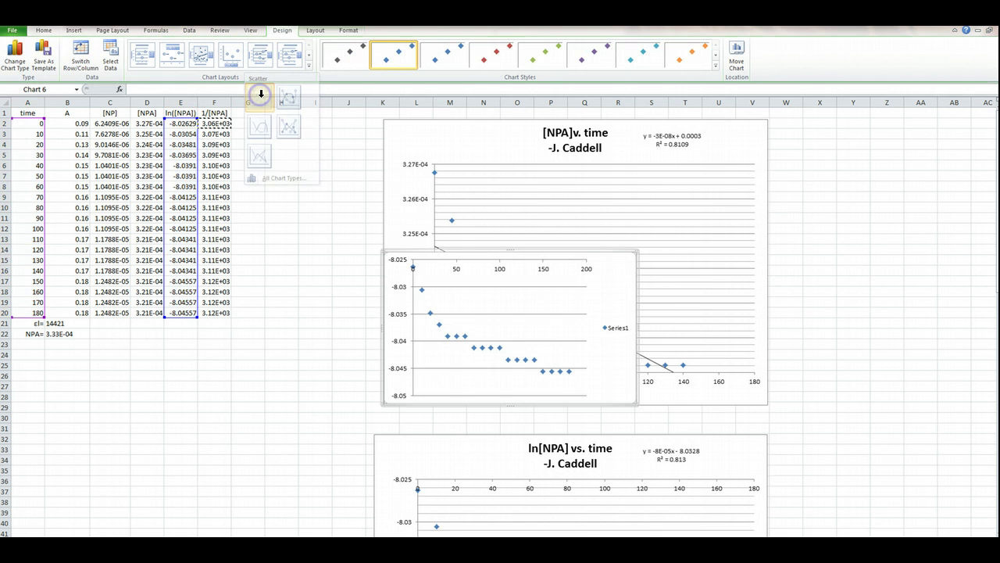
pyautogui.click(612, 286)
pyautogui.press('Delete')
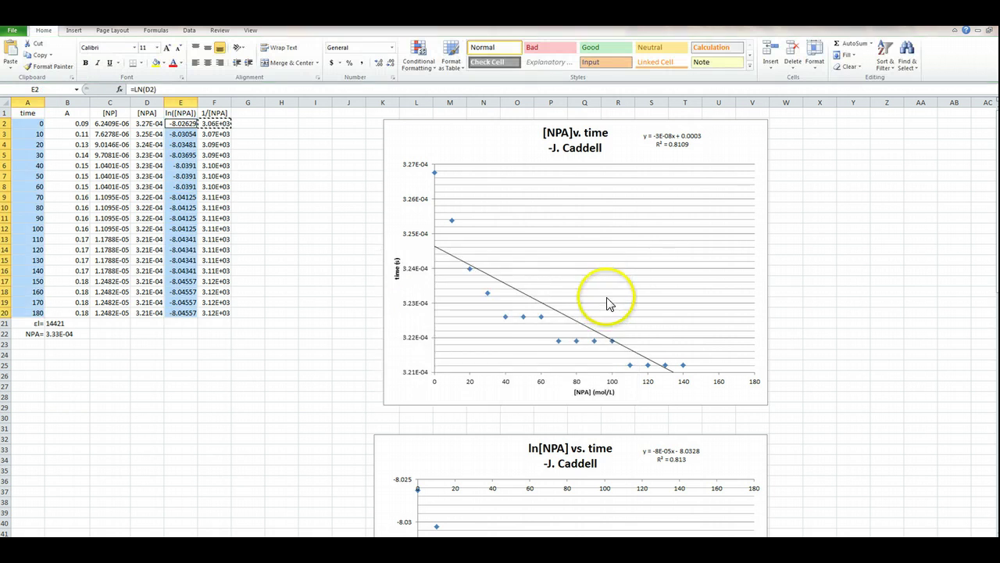
# Examine the existing ln[NPA] vs. time and 1/[NPA] vs. time charts and their trendlines.
pyautogui.scroll(-8, 607, 302)
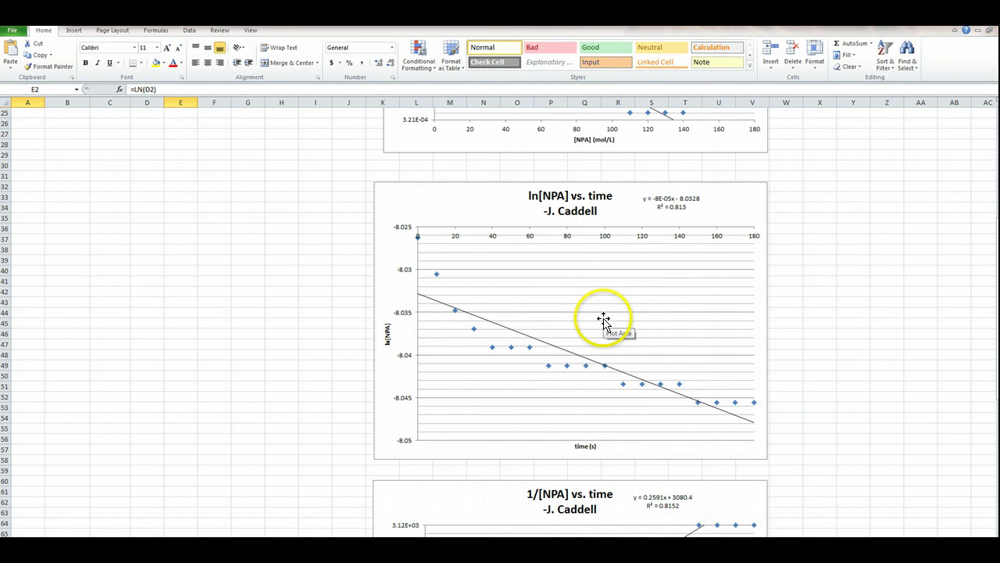
pyautogui.scroll(8, 600, 314)
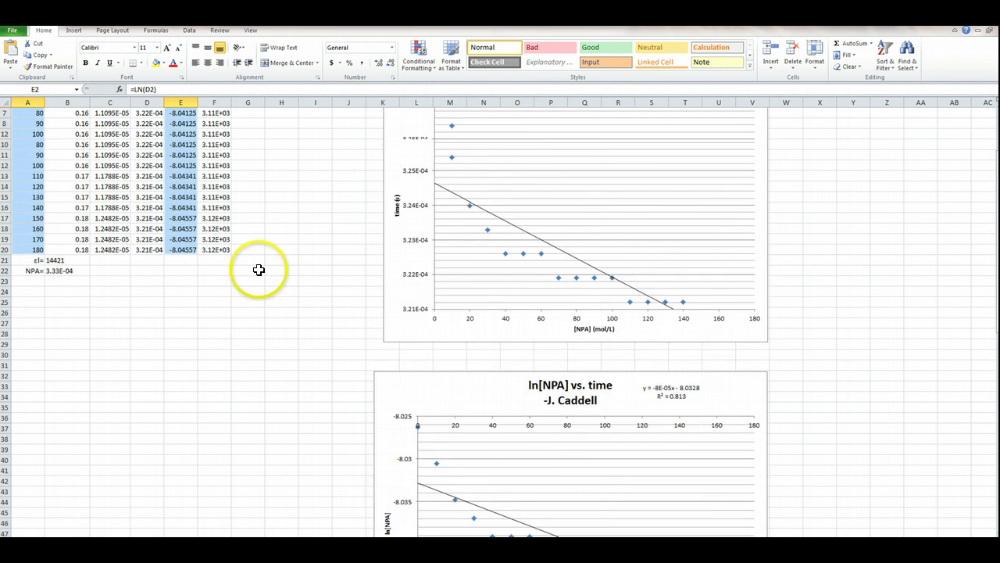
pyautogui.scroll(-4, 256, 208)
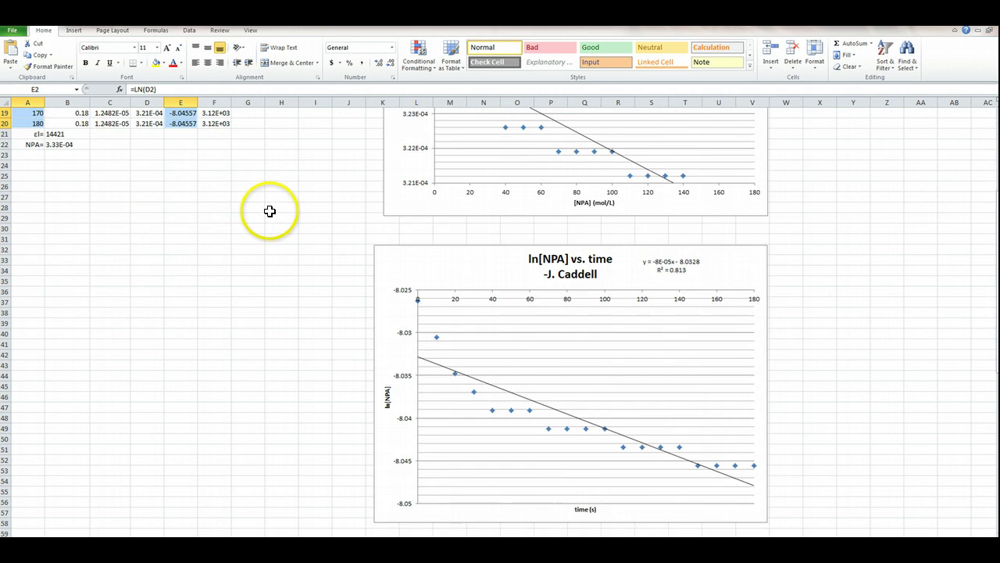
pyautogui.scroll(-13, 266, 192)
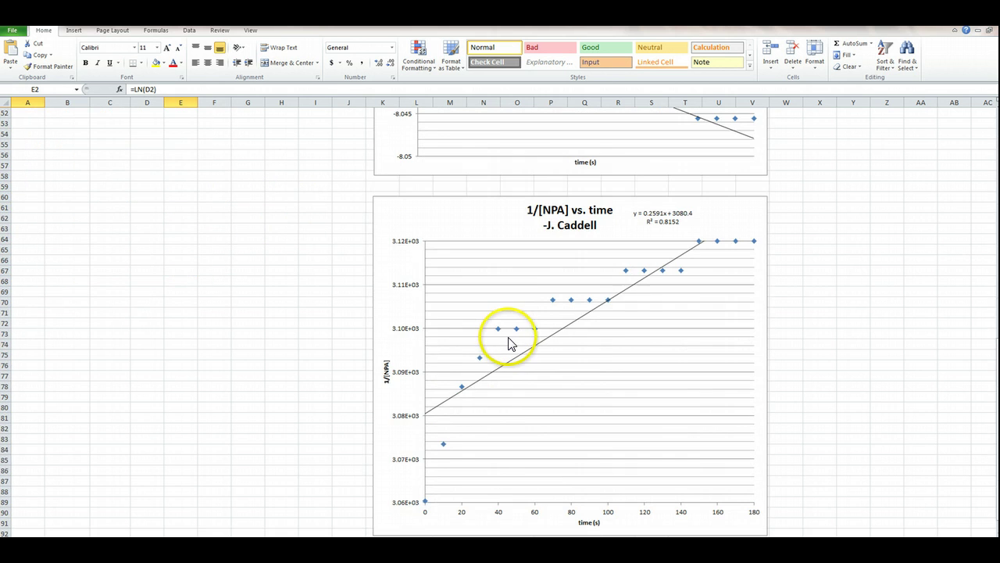
# Review the [NPA] vs. time and ln[NPA] vs. time charts, checking how closely the plotted points follow their trendlines.
pyautogui.scroll(12, 508, 344)
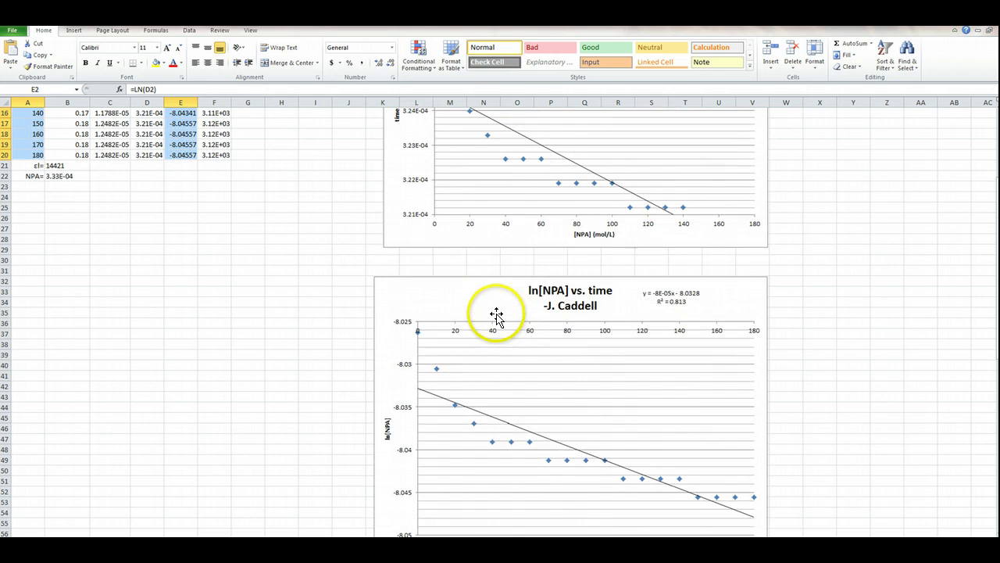
pyautogui.scroll(3, 471, 264)
pyautogui.click(321, 144)
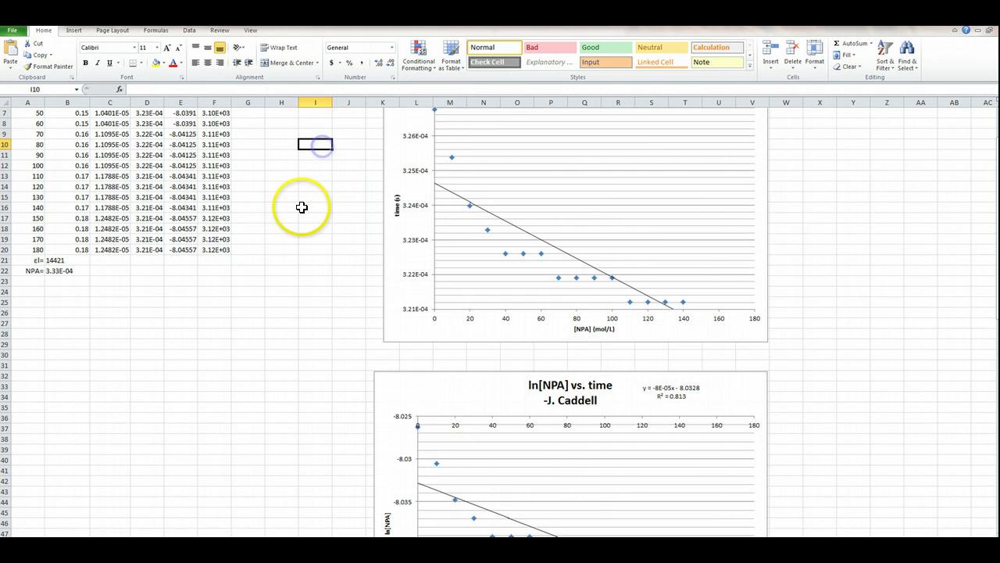
pyautogui.scroll(2, 326, 187)
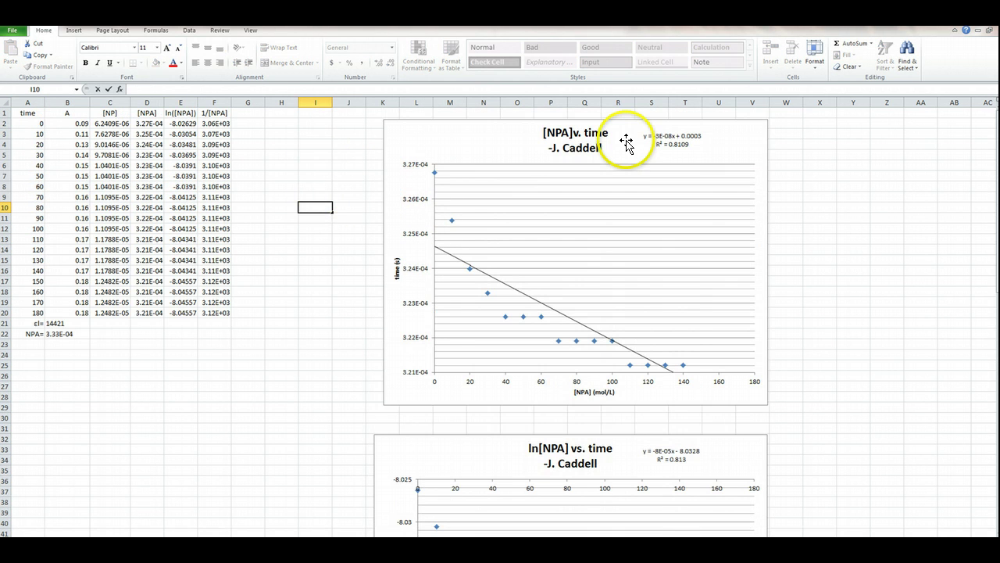
pyautogui.scroll(-4, 616, 141)
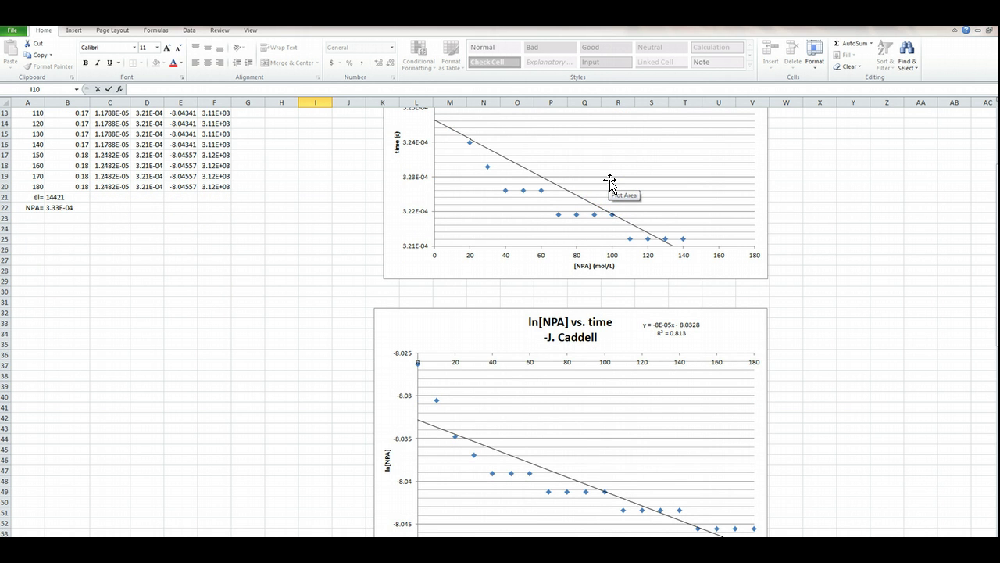
pyautogui.scroll(-3, 610, 182)
pyautogui.scroll(7, 611, 182)
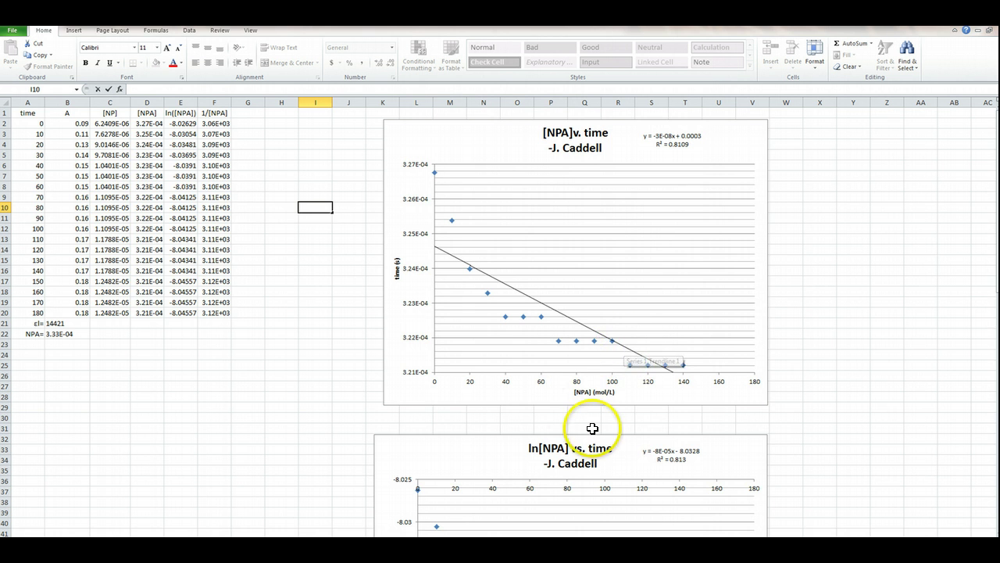
# Compare the trendline equation and R² value on the ln[NPA] vs. time chart with those on the [NPA] and 1/[NPA] charts.
pyautogui.scroll(-9, 591, 424)
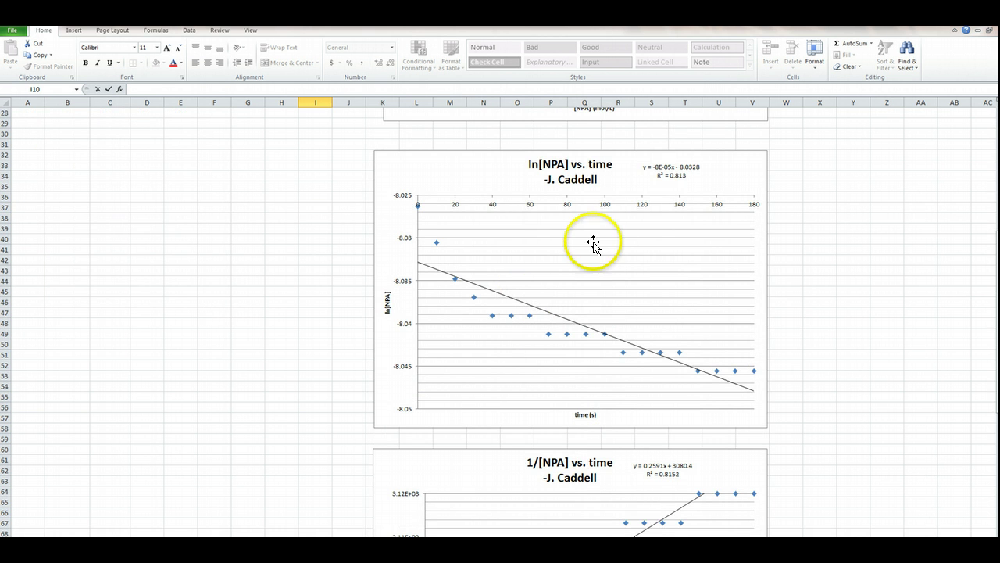
pyautogui.click(673, 169)
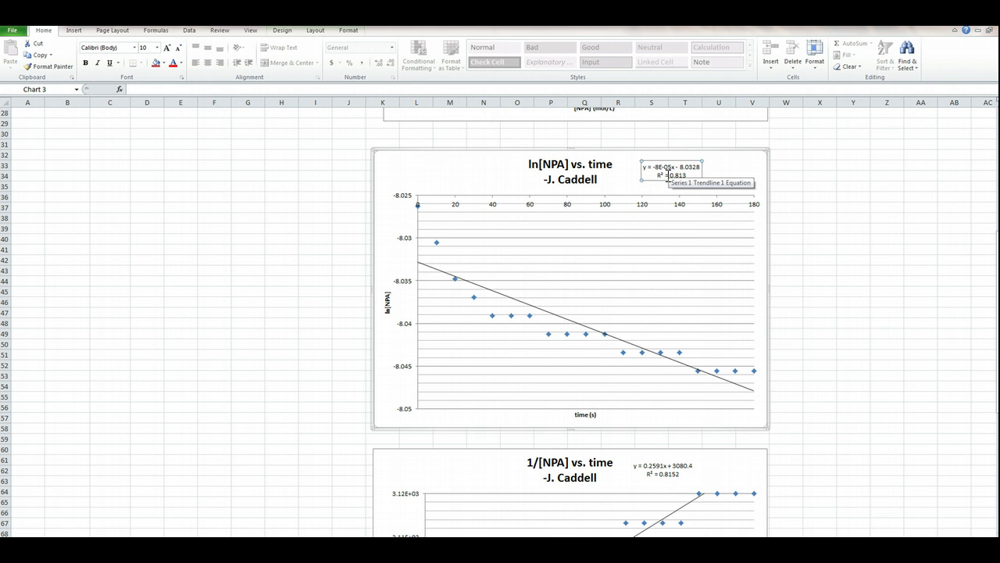
pyautogui.moveTo(666, 176); pyautogui.dragTo(661, 236)
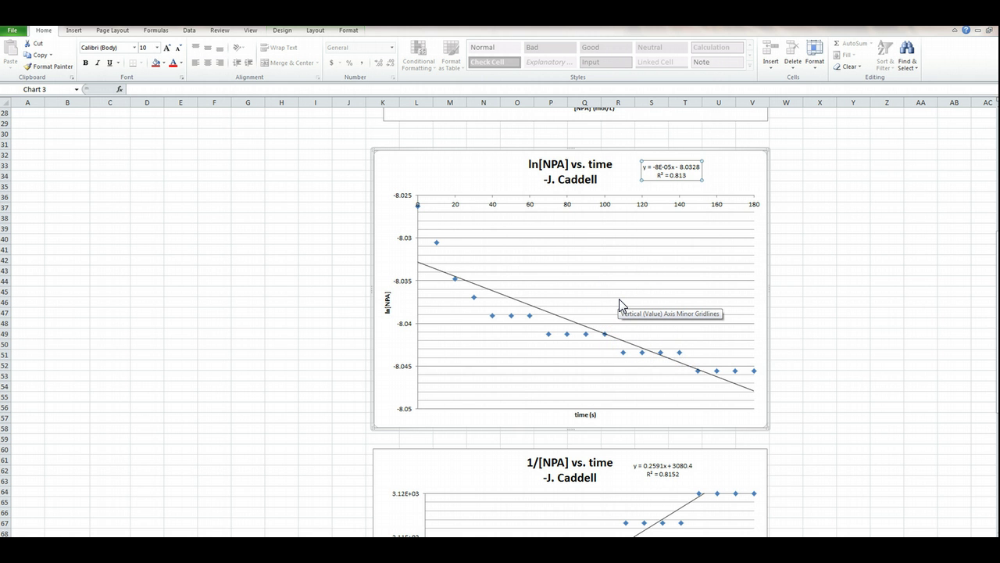
pyautogui.scroll(-3, 619, 299)
pyautogui.scroll(12, 622, 301)
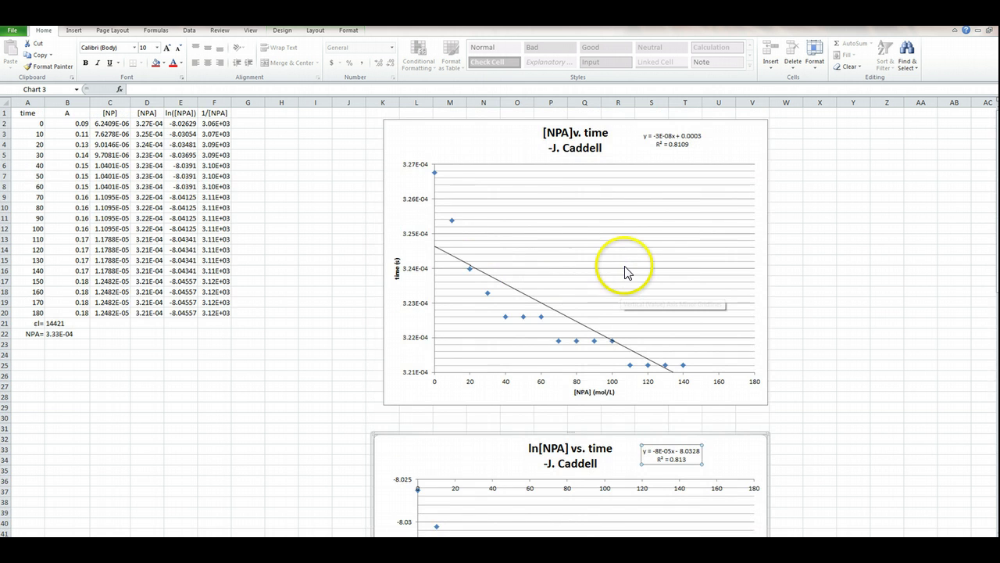
pyautogui.scroll(-5, 626, 289)
pyautogui.scroll(-10, 627, 269)
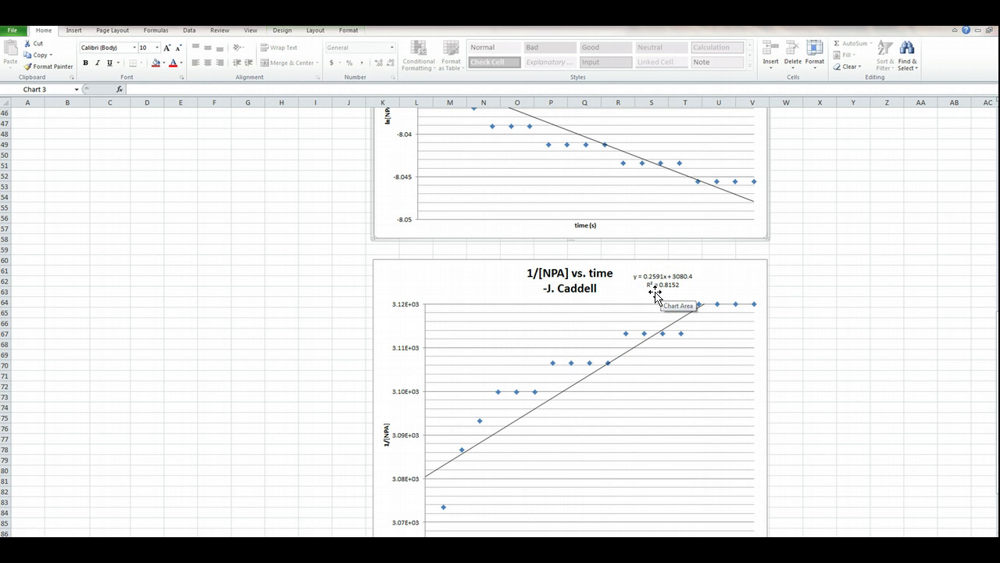
pyautogui.scroll(15, 655, 296)
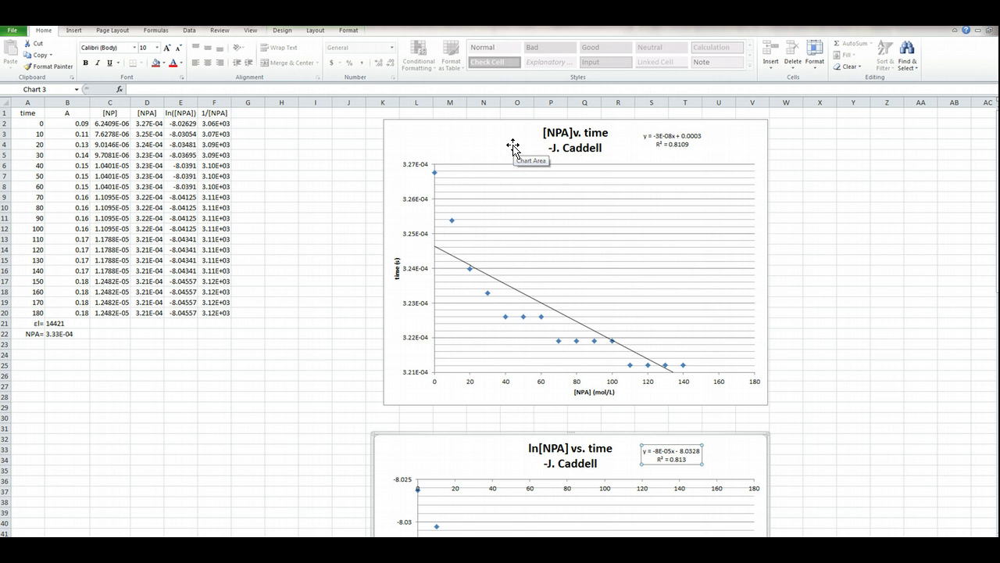
pyautogui.scroll(-2, 580, 357)
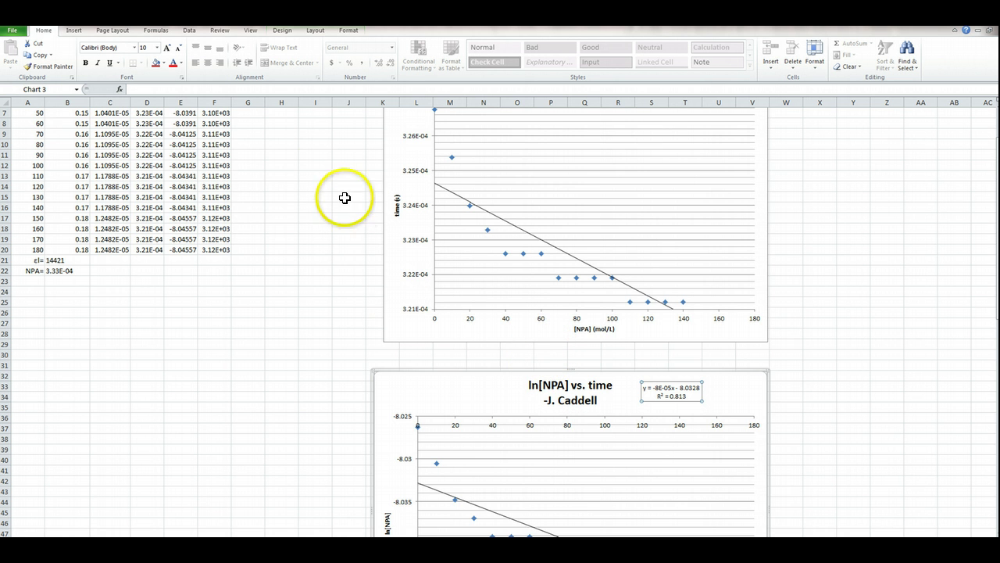
pyautogui.scroll(2, 331, 186)
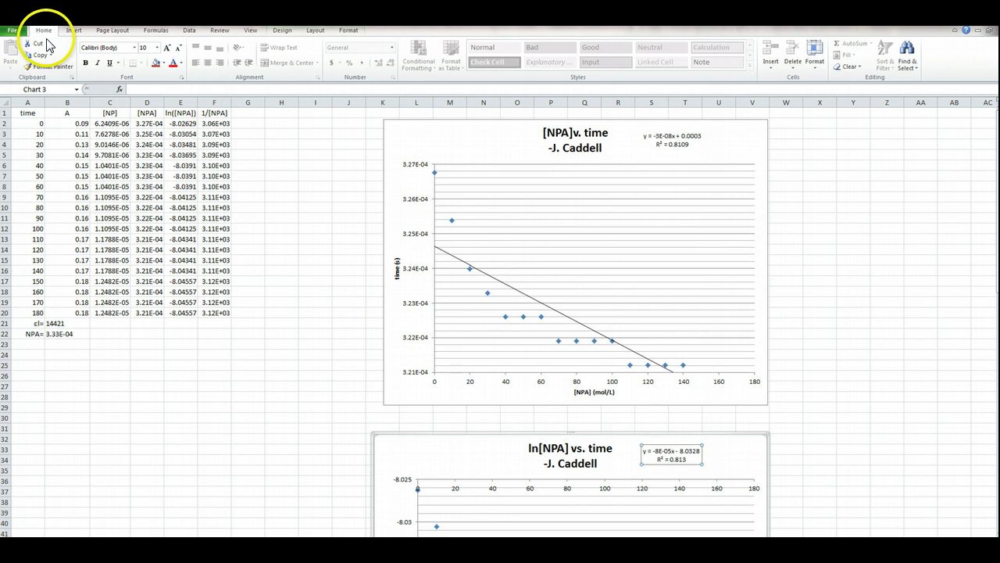
pyautogui.moveTo(67, 218); pyautogui.dragTo(147, 491)
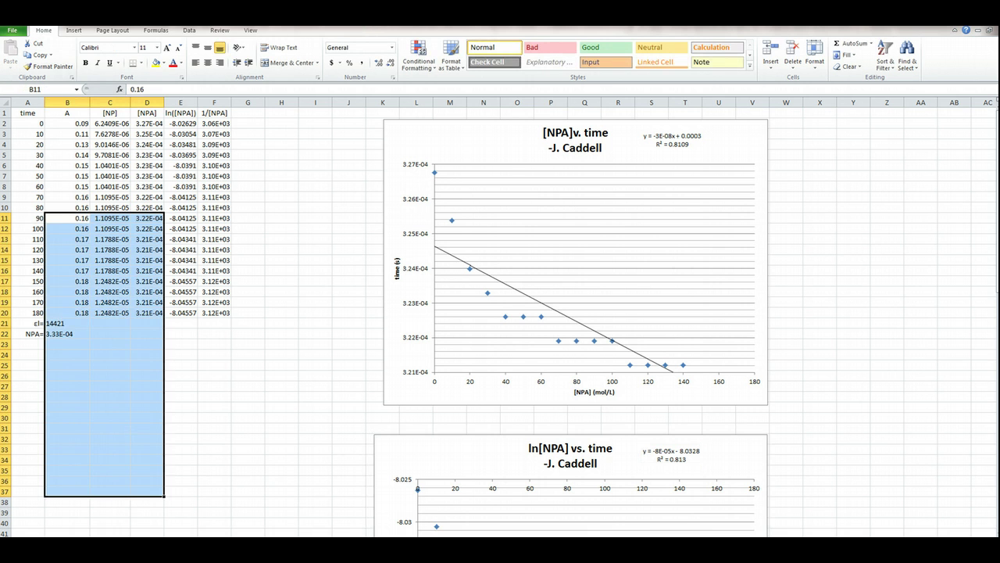